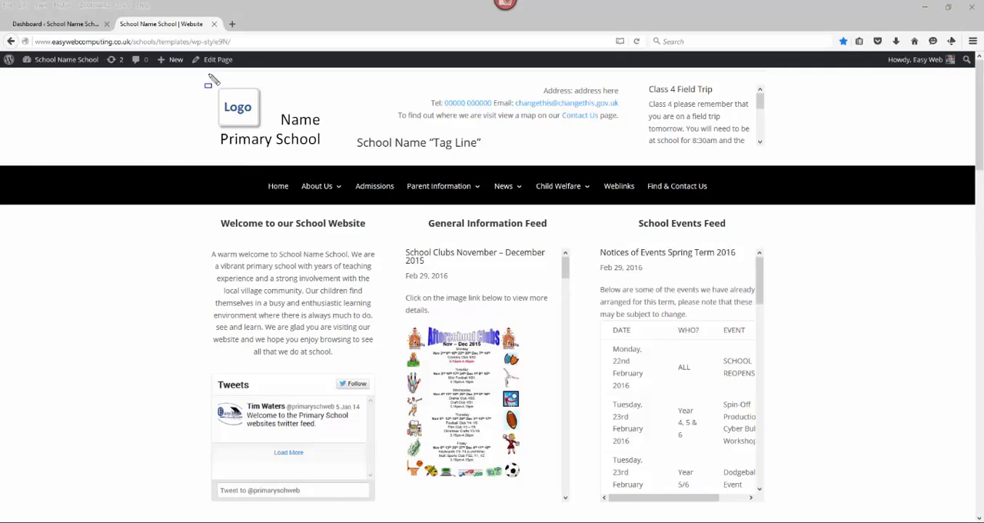
- Look over the school website's home page and its WordPress dashboard, ending back on the home page
{"action": "left_click_drag", "start_coordinate": [209, 73], "coordinate": [776, 516]}
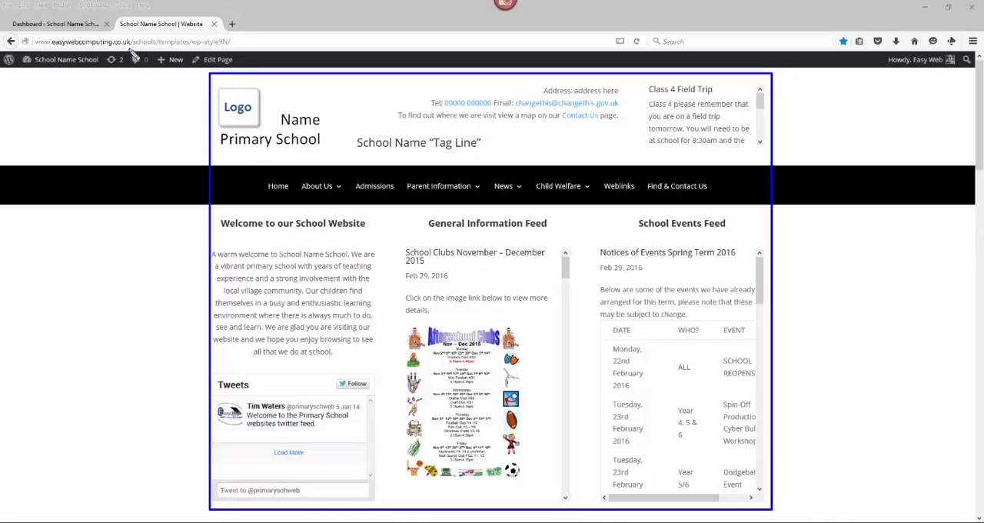
{"action": "left_click_drag", "start_coordinate": [117, 19], "coordinate": [220, 36]}
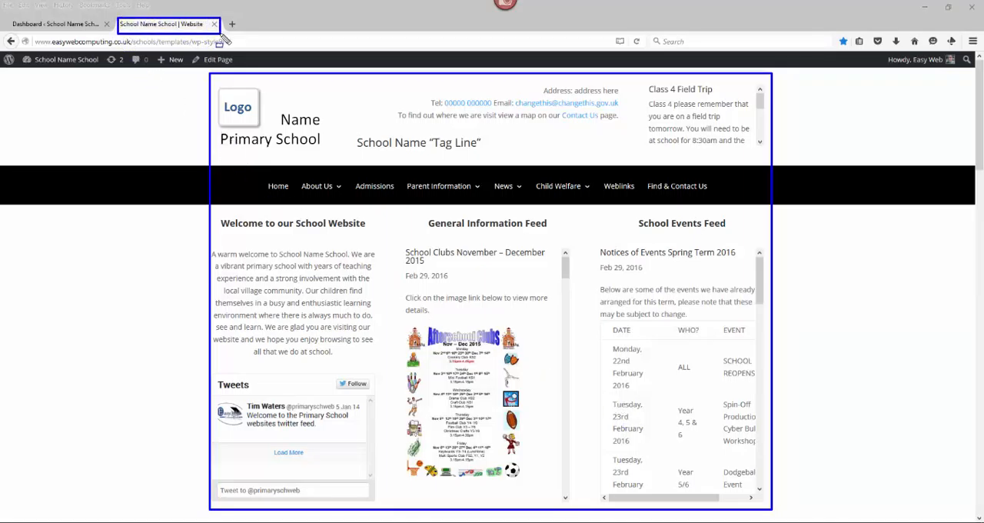
{"action": "key", "text": "Escape"}
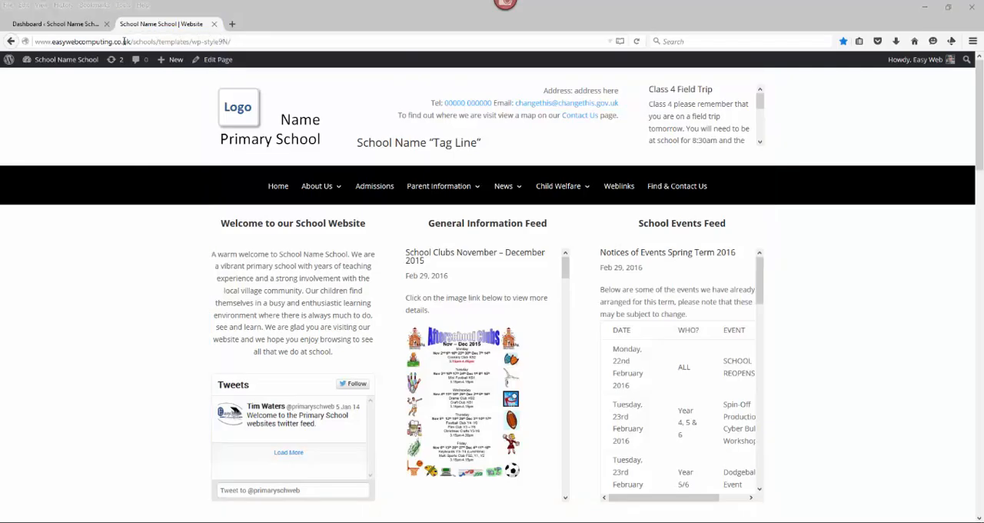
{"action": "left_click", "coordinate": [58, 24]}
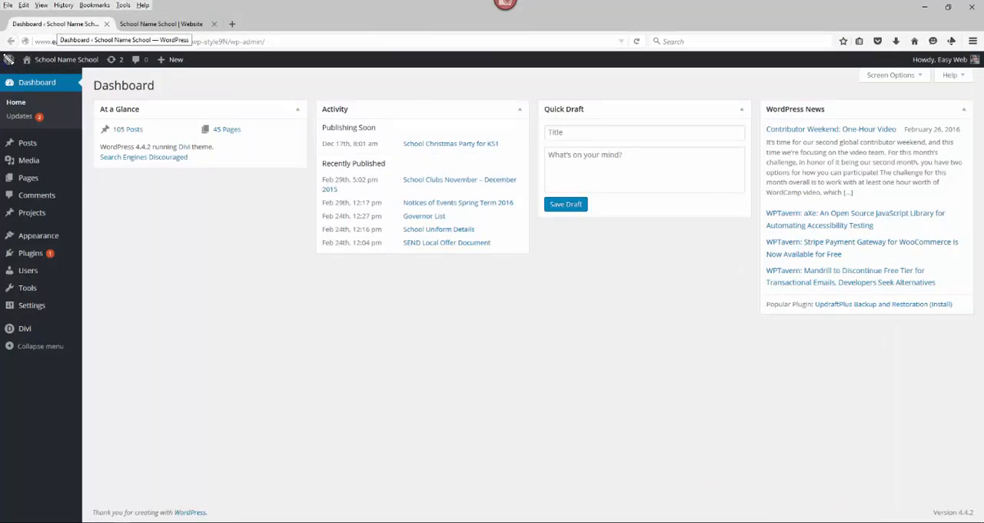
{"action": "left_click_drag", "start_coordinate": [2, 52], "coordinate": [594, 420]}
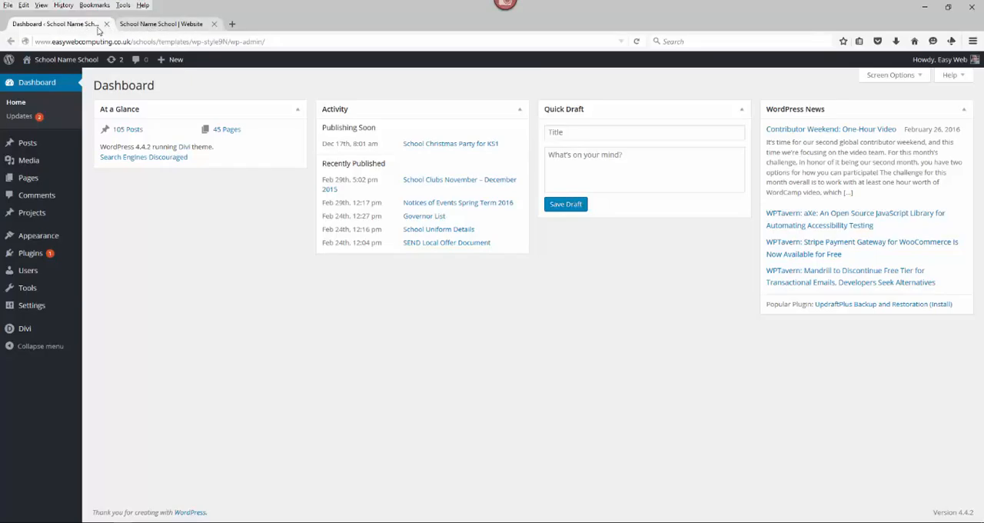
{"action": "left_click", "coordinate": [143, 26]}
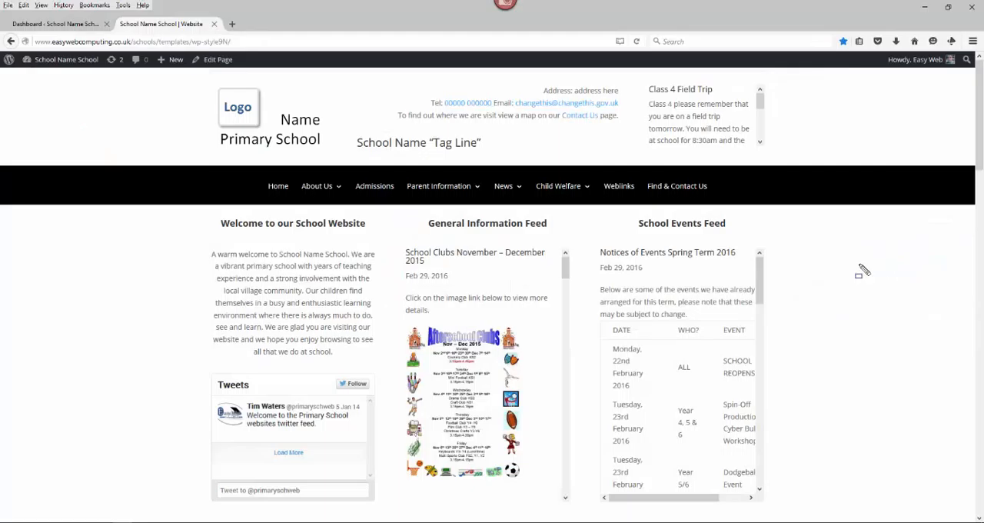
- Examine the posts in the General Information Feed on the home page
{"action": "mouse_move", "coordinate": [398, 239]}
{"action": "left_mouse_down"}
{"action": "mouse_move", "coordinate": [578, 428]}
{"action": "mouse_move", "coordinate": [578, 500]}
{"action": "left_mouse_up"}
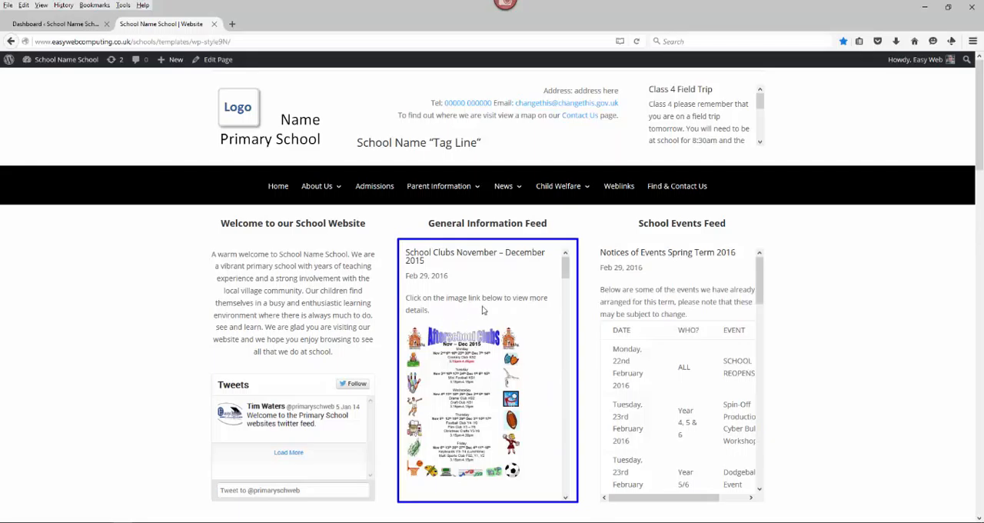
{"action": "mouse_move", "coordinate": [565, 269]}
{"action": "left_mouse_down"}
{"action": "mouse_move", "coordinate": [567, 339]}
{"action": "mouse_move", "coordinate": [566, 266]}
{"action": "left_mouse_up"}
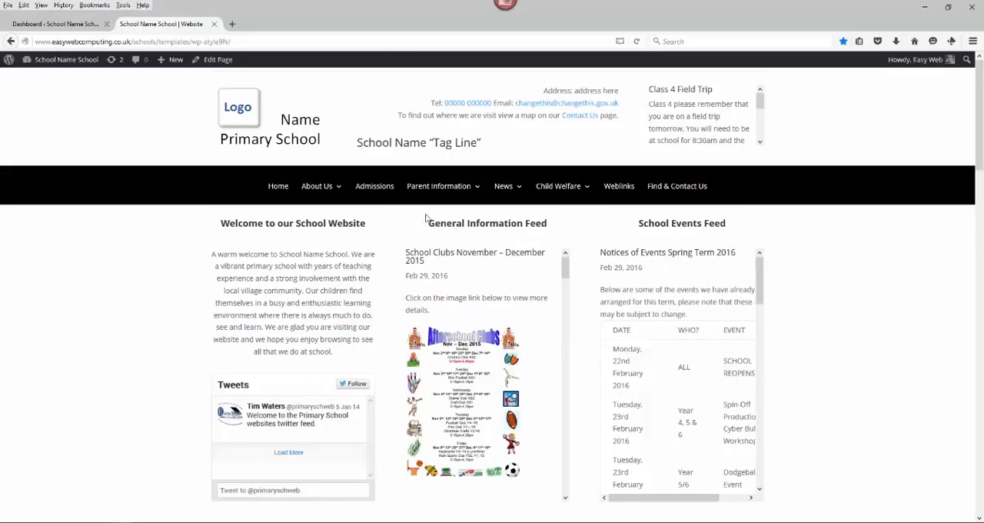
{"action": "left_click_drag", "start_coordinate": [425, 217], "coordinate": [554, 239]}
- Examine the School Projects and Activities section and its project entries further down the home page
{"action": "scroll", "coordinate": [585, 282], "scroll_direction": "down", "scroll_amount": 5}
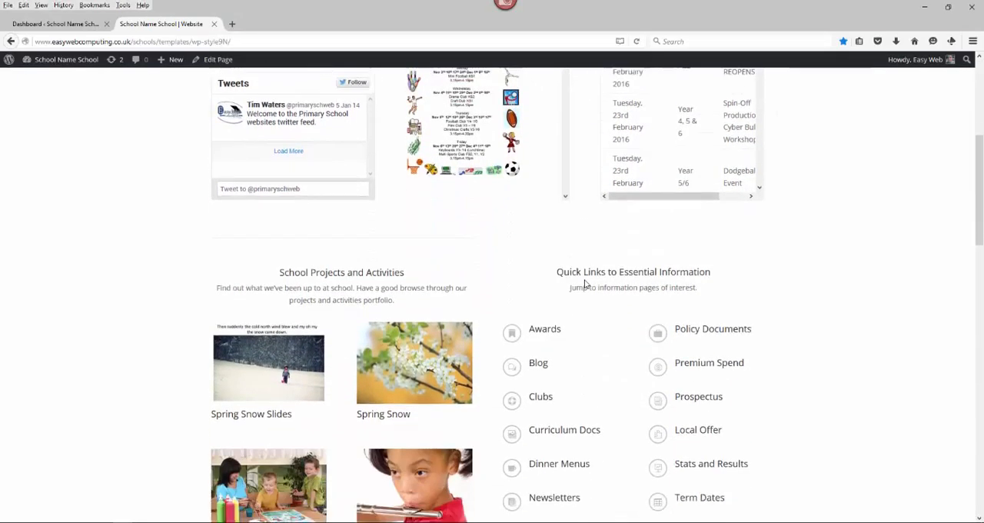
{"action": "scroll", "coordinate": [584, 284], "scroll_direction": "down", "scroll_amount": 2}
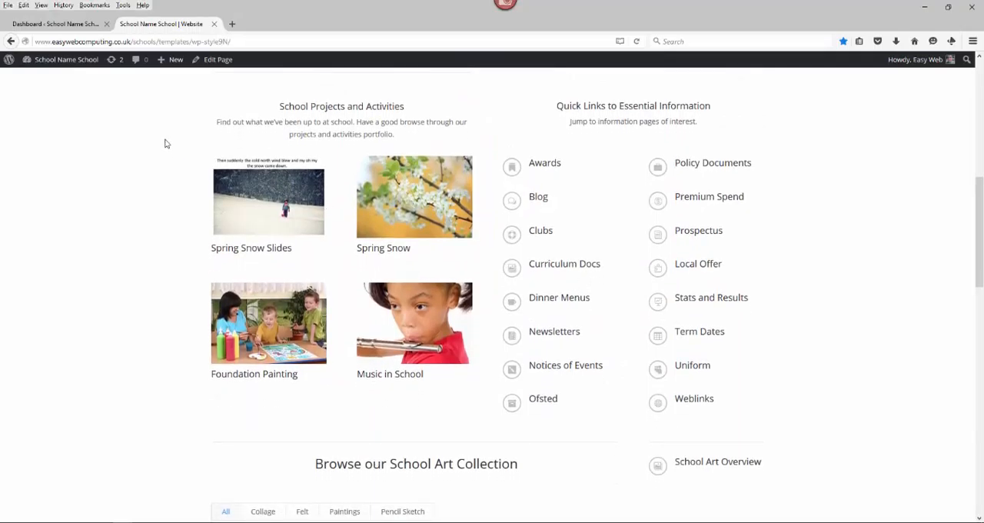
{"action": "mouse_move", "coordinate": [203, 86]}
{"action": "left_mouse_down"}
{"action": "mouse_move", "coordinate": [367, 188]}
{"action": "mouse_move", "coordinate": [484, 399]}
{"action": "left_mouse_up"}
{"action": "mouse_move", "coordinate": [196, 148]}
{"action": "left_mouse_down"}
{"action": "mouse_move", "coordinate": [333, 245]}
{"action": "mouse_move", "coordinate": [333, 260]}
{"action": "left_mouse_up"}
{"action": "mouse_move", "coordinate": [347, 147]}
{"action": "left_mouse_down"}
{"action": "mouse_move", "coordinate": [473, 237]}
{"action": "mouse_move", "coordinate": [478, 258]}
{"action": "left_mouse_up"}
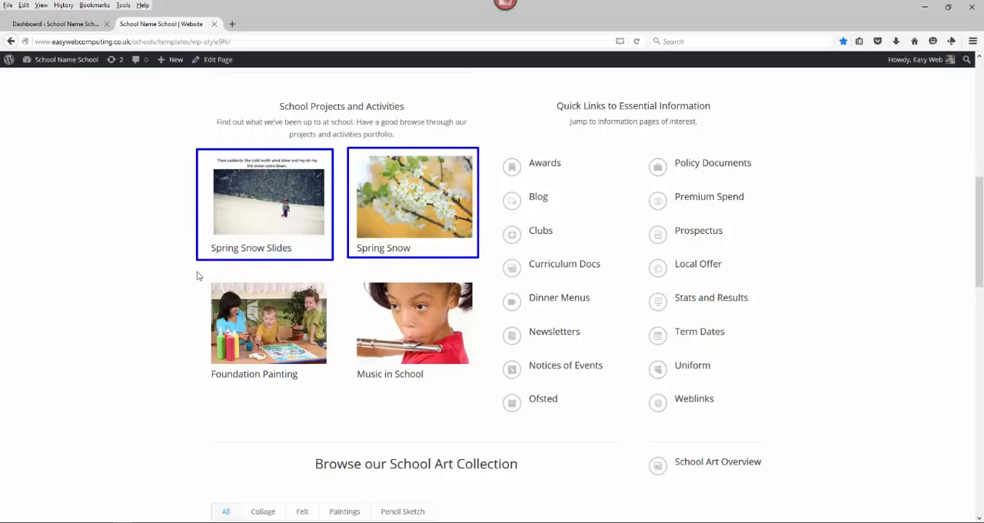
{"action": "mouse_move", "coordinate": [196, 270]}
{"action": "left_mouse_down"}
{"action": "mouse_move", "coordinate": [301, 329]}
{"action": "mouse_move", "coordinate": [342, 389]}
{"action": "left_mouse_up"}
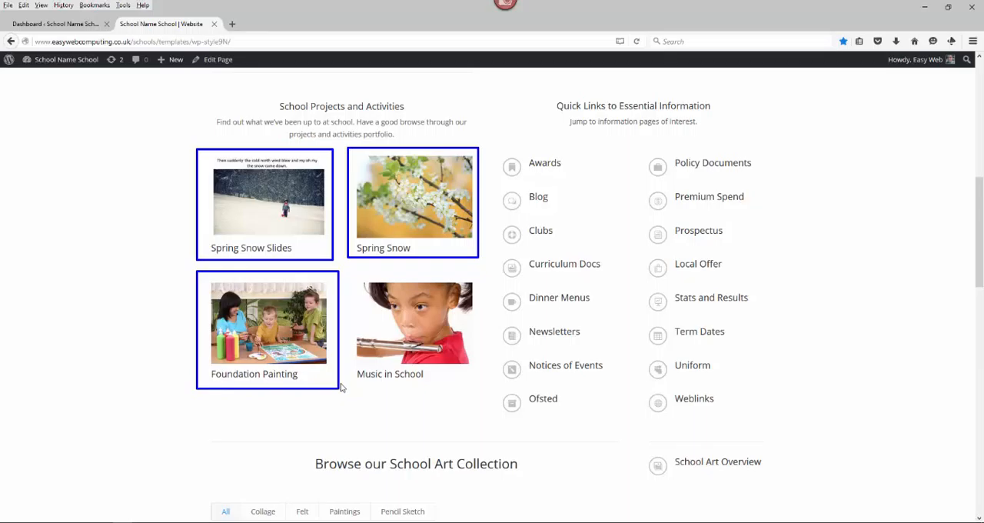
{"action": "key", "text": "Escape"}
- Examine the items and category filters in the Browse our School Art Collection section
{"action": "scroll", "coordinate": [349, 375], "scroll_direction": "down", "scroll_amount": 4}
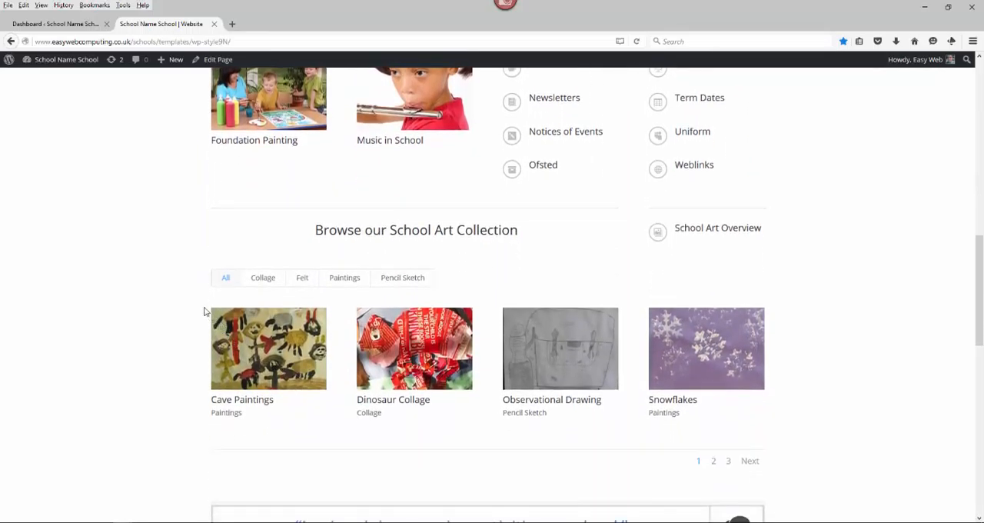
{"action": "left_click_drag", "start_coordinate": [202, 302], "coordinate": [336, 420]}
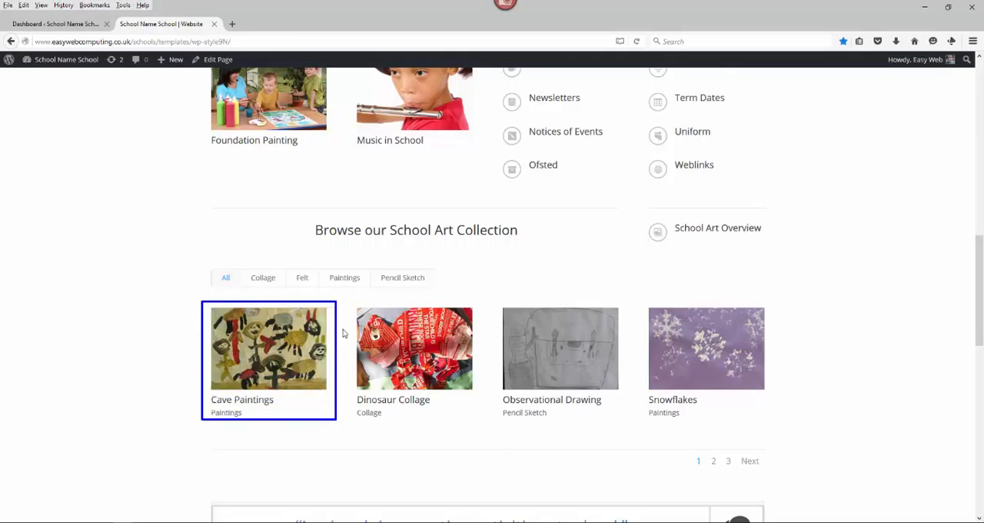
{"action": "mouse_move", "coordinate": [347, 299]}
{"action": "left_mouse_down"}
{"action": "mouse_move", "coordinate": [376, 310]}
{"action": "mouse_move", "coordinate": [479, 399]}
{"action": "mouse_move", "coordinate": [481, 423]}
{"action": "left_mouse_up"}
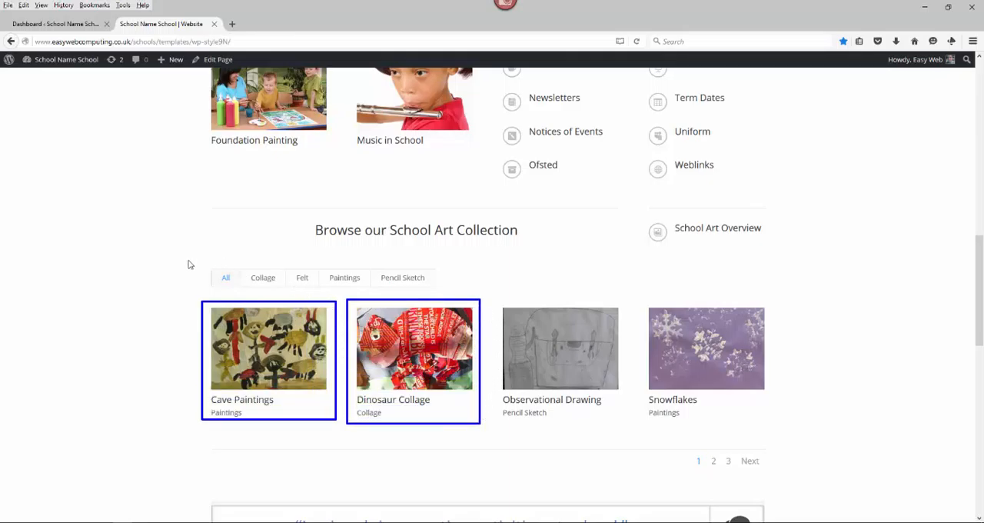
{"action": "mouse_move", "coordinate": [189, 261]}
{"action": "left_mouse_down"}
{"action": "mouse_move", "coordinate": [323, 287]}
{"action": "mouse_move", "coordinate": [655, 314]}
{"action": "mouse_move", "coordinate": [805, 389]}
{"action": "mouse_move", "coordinate": [772, 480]}
{"action": "left_mouse_up"}
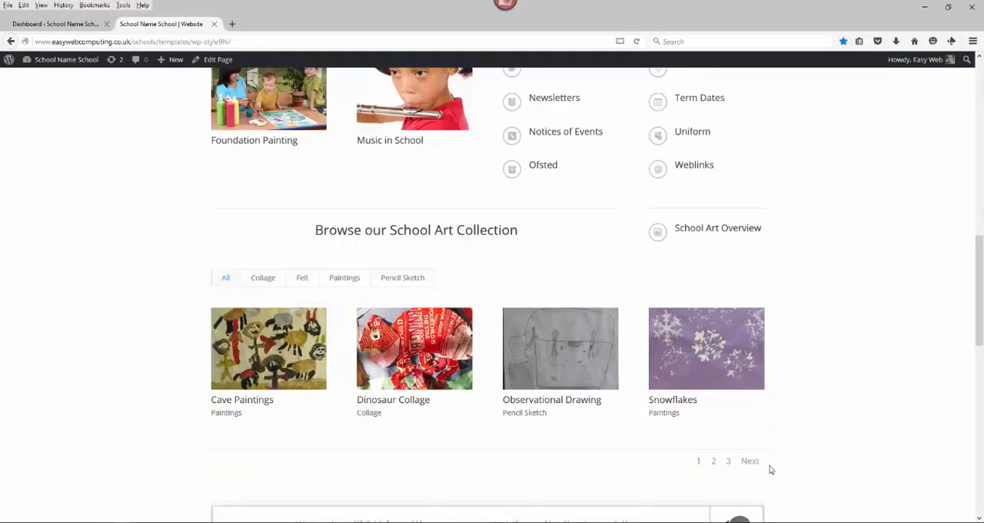
- Return to the General Information Feed and examine the School Clubs November – December 2015 post
{"action": "scroll", "coordinate": [796, 421], "scroll_direction": "up", "scroll_amount": 4}
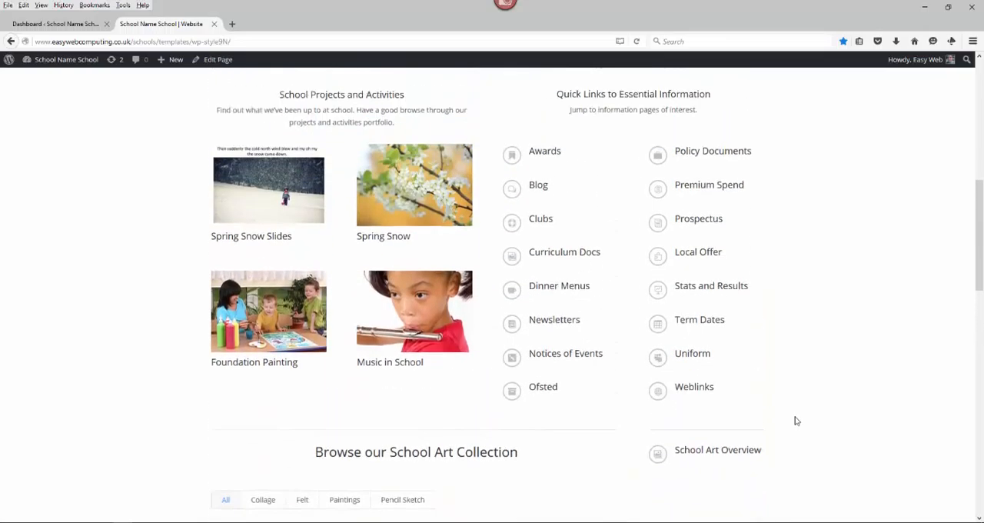
{"action": "scroll", "coordinate": [796, 420], "scroll_direction": "up", "scroll_amount": 5}
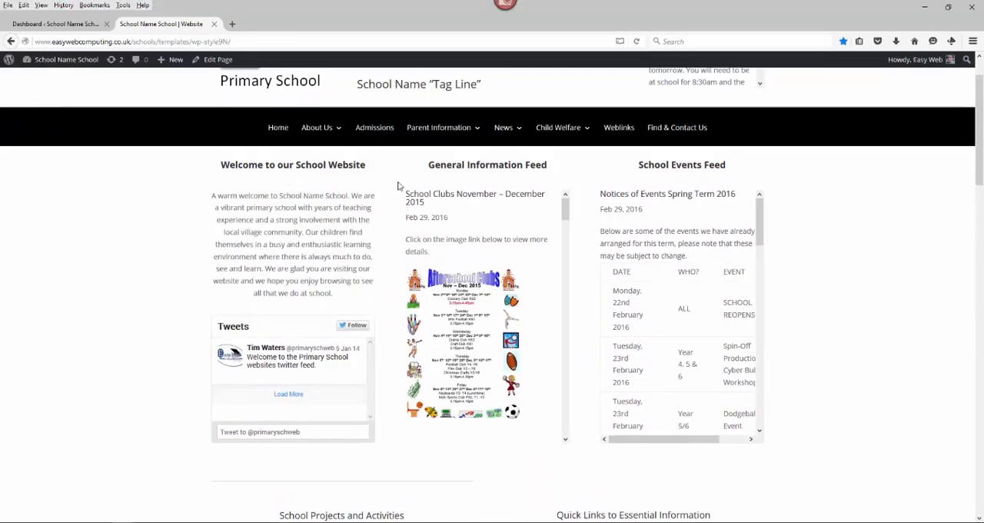
{"action": "mouse_move", "coordinate": [398, 185]}
{"action": "left_mouse_down"}
{"action": "mouse_move", "coordinate": [457, 208]}
{"action": "mouse_move", "coordinate": [507, 260]}
{"action": "mouse_move", "coordinate": [560, 364]}
{"action": "mouse_move", "coordinate": [560, 429]}
{"action": "left_mouse_up"}
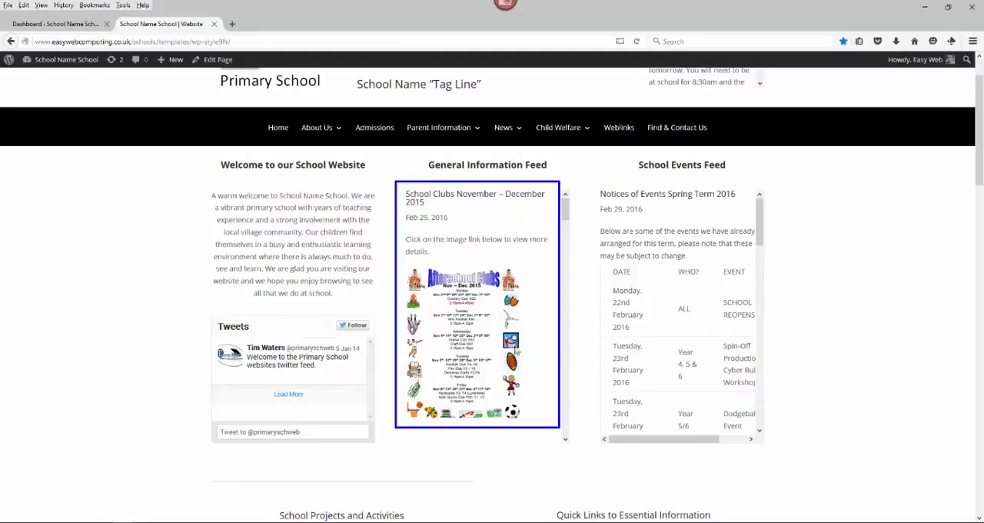
{"action": "left_click_drag", "start_coordinate": [430, 187], "coordinate": [458, 205]}
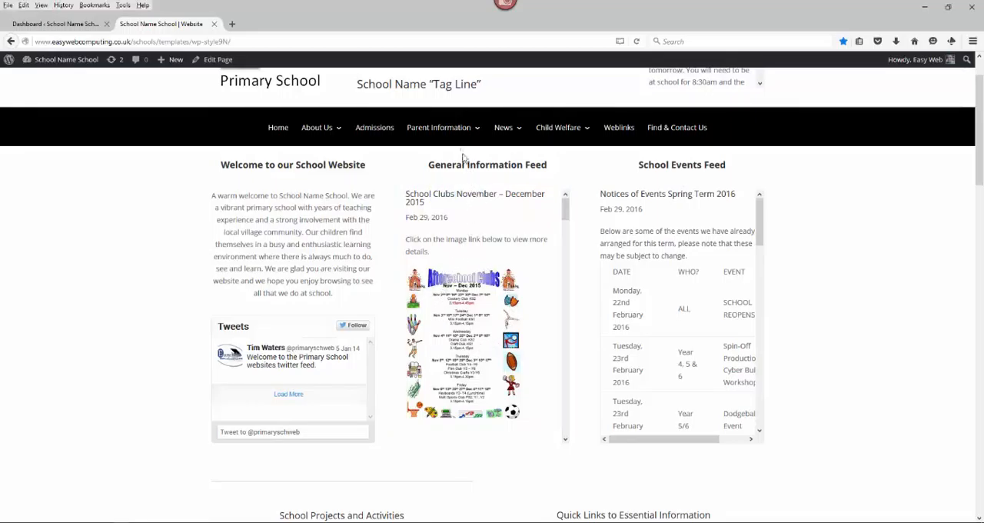
- Open the Clubs page under Parent Information and examine the first entry in Clubs Posts
{"action": "mouse_move", "coordinate": [461, 136]}
{"action": "left_click", "coordinate": [433, 167]}
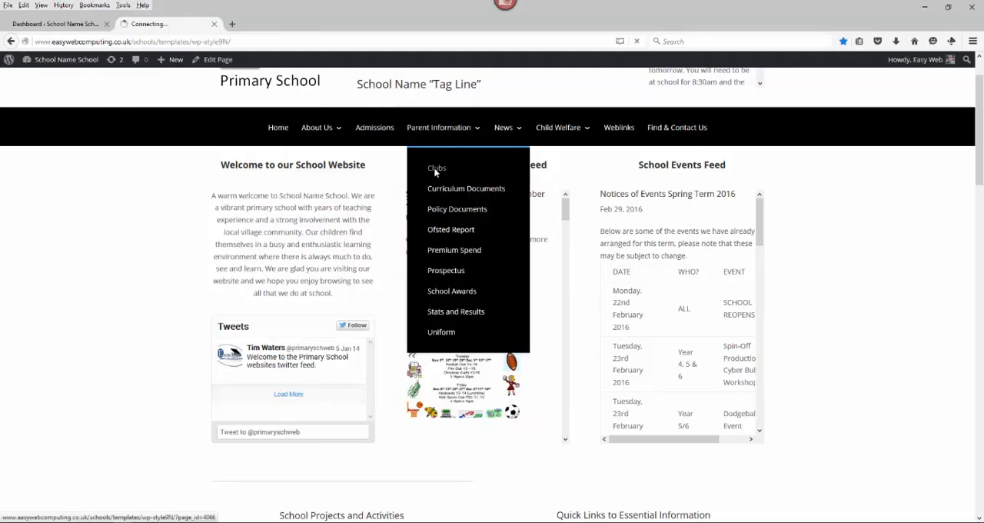
{"action": "scroll", "coordinate": [840, 346], "scroll_direction": "down", "scroll_amount": 3}
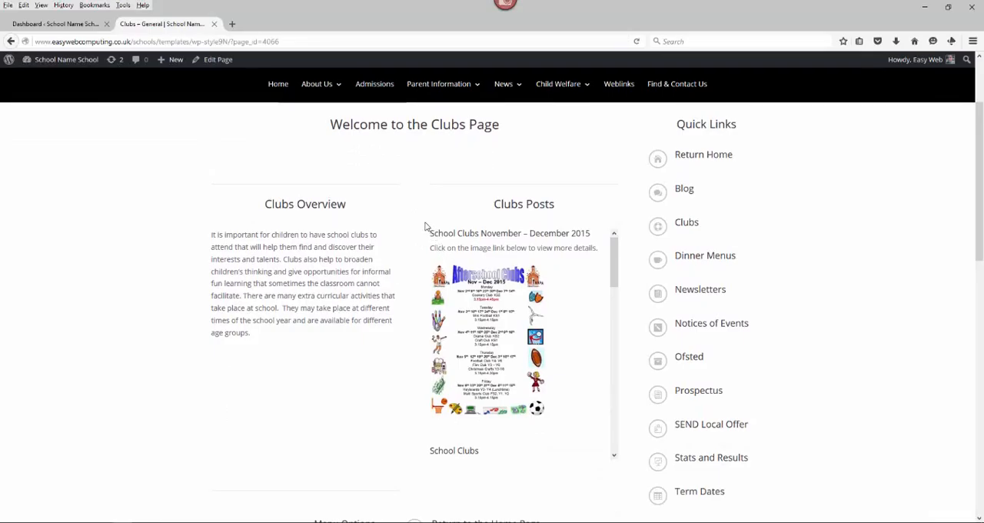
{"action": "left_click_drag", "start_coordinate": [425, 222], "coordinate": [601, 440]}
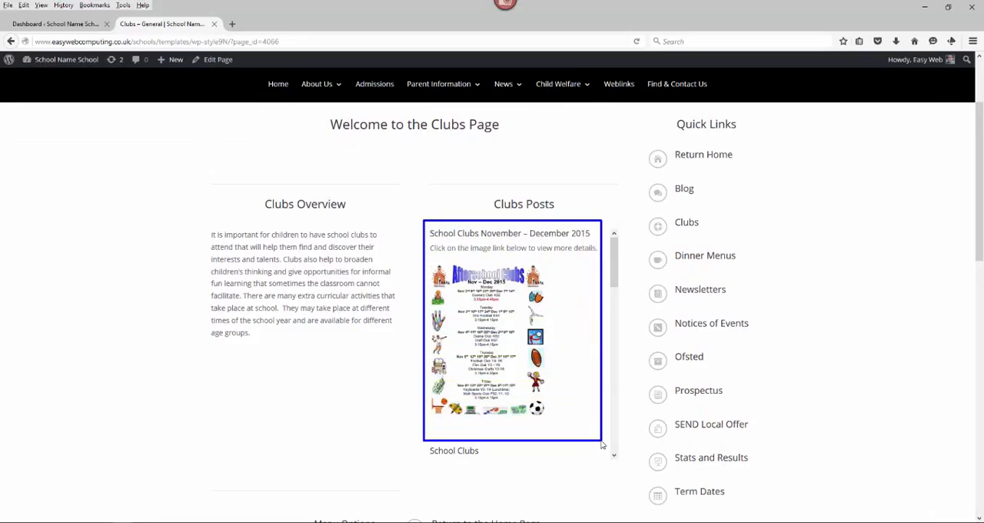
{"action": "key", "text": "Escape"}
- Read through the School Clubs, Lunch and After School Clubs Autumn 2015 and Clubs News posts, returning to the start of Clubs Posts
{"action": "left_click_drag", "start_coordinate": [614, 280], "coordinate": [620, 324]}
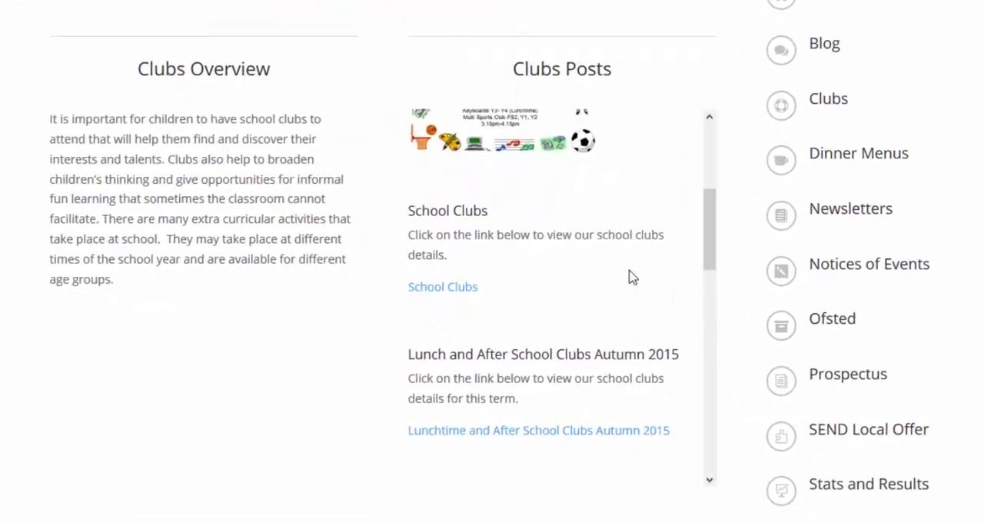
{"action": "left_click_drag", "start_coordinate": [410, 298], "coordinate": [493, 304]}
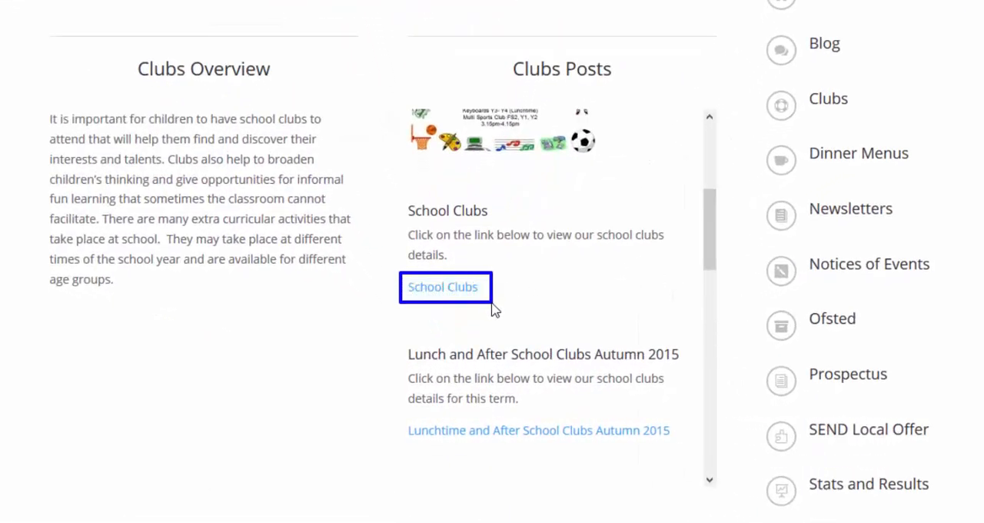
{"action": "left_click_drag", "start_coordinate": [389, 195], "coordinate": [687, 312]}
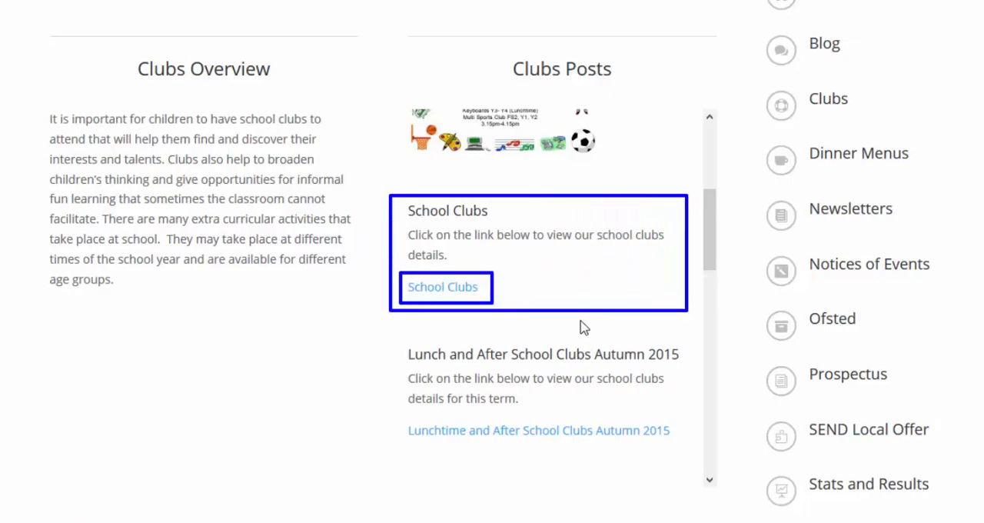
{"action": "left_click_drag", "start_coordinate": [709, 251], "coordinate": [709, 292]}
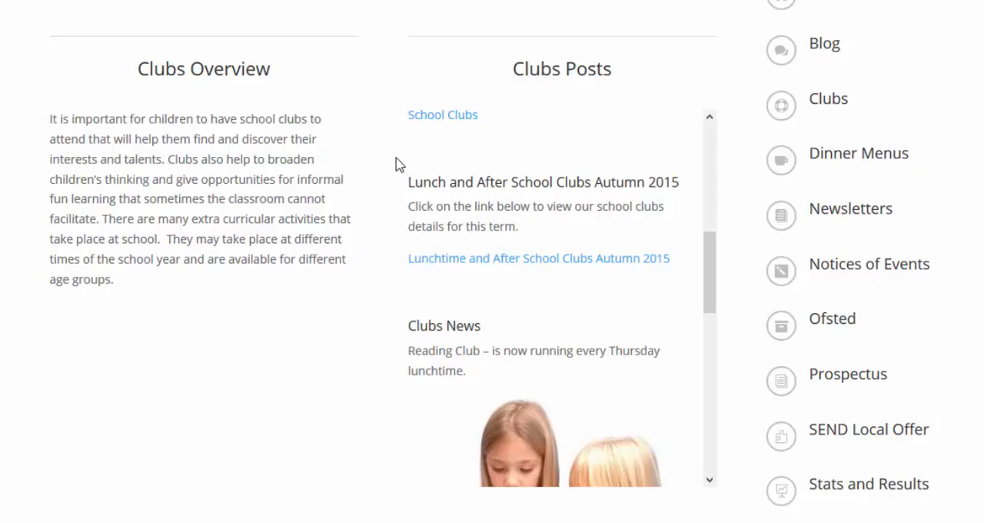
{"action": "mouse_move", "coordinate": [395, 156]}
{"action": "left_mouse_down"}
{"action": "mouse_move", "coordinate": [424, 174]}
{"action": "mouse_move", "coordinate": [562, 198]}
{"action": "mouse_move", "coordinate": [663, 257]}
{"action": "mouse_move", "coordinate": [685, 288]}
{"action": "mouse_move", "coordinate": [706, 284]}
{"action": "mouse_move", "coordinate": [703, 306]}
{"action": "left_mouse_up"}
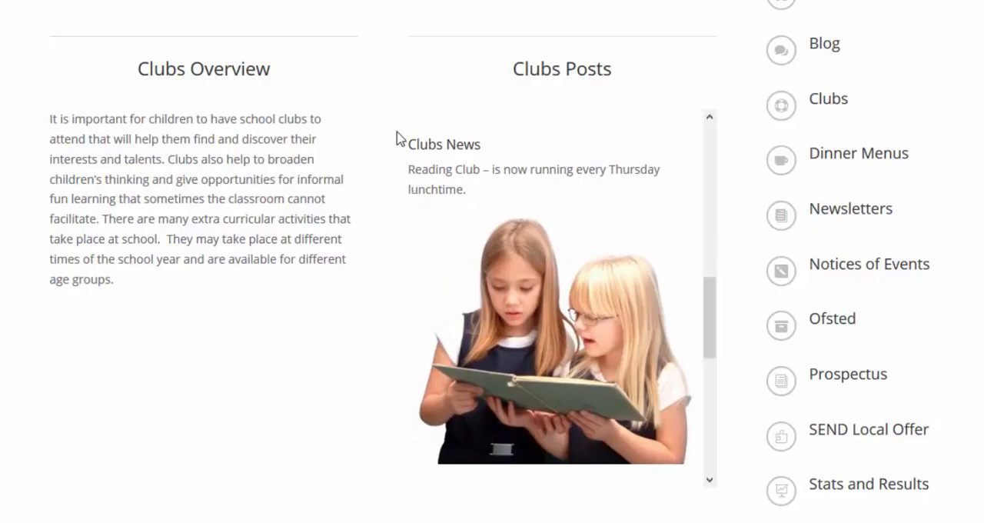
{"action": "mouse_move", "coordinate": [395, 130]}
{"action": "left_mouse_down"}
{"action": "mouse_move", "coordinate": [666, 204]}
{"action": "mouse_move", "coordinate": [677, 219]}
{"action": "left_mouse_up"}
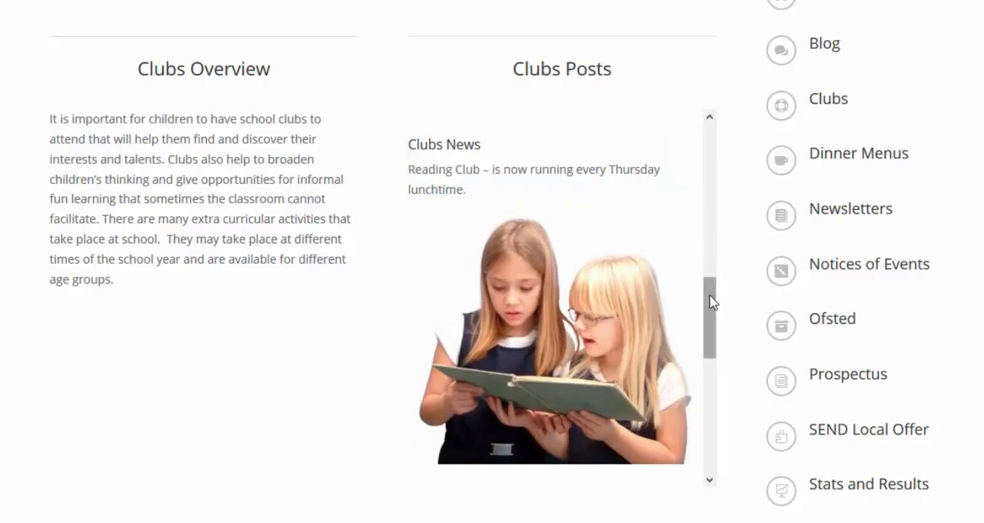
{"action": "left_click_drag", "start_coordinate": [711, 302], "coordinate": [712, 135]}
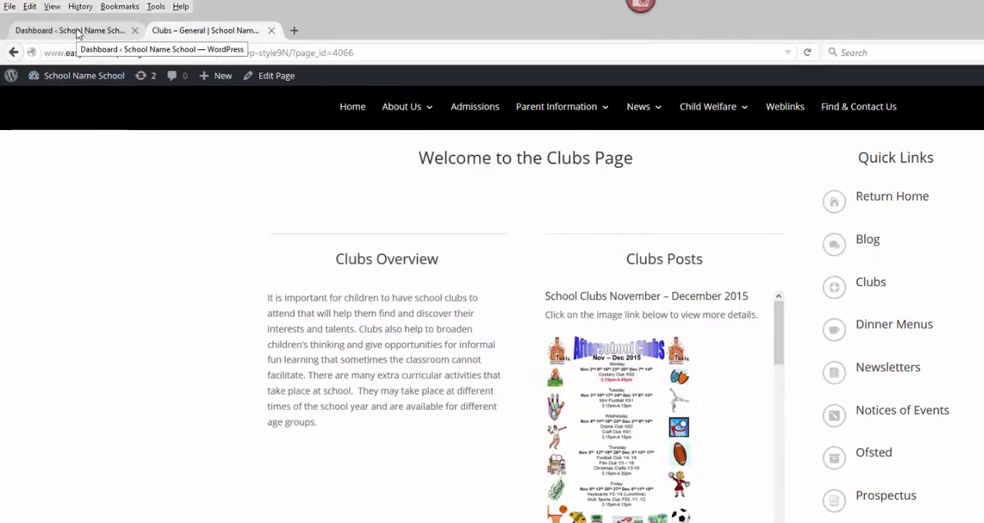
- Switch to the WordPress dashboard and open the list of all posts
{"action": "left_click", "coordinate": [76, 30]}
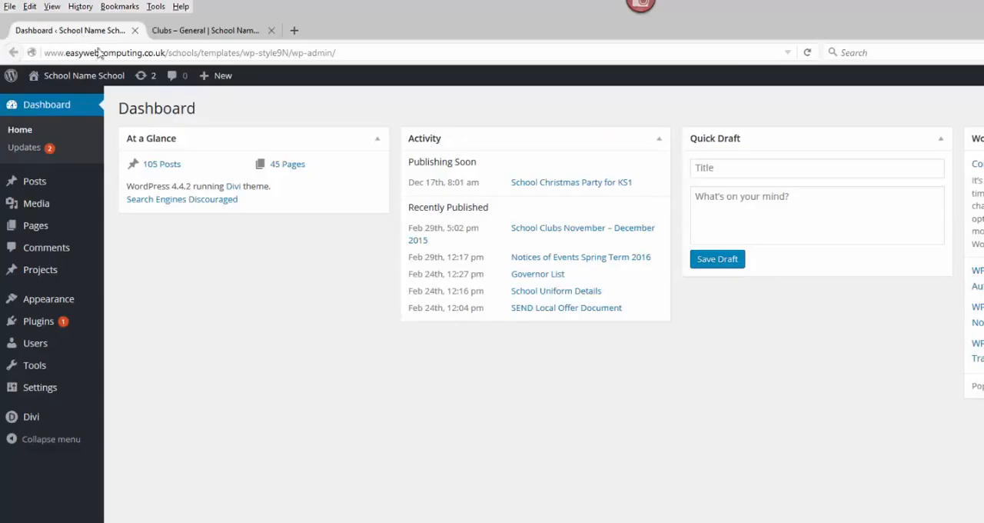
{"action": "mouse_move", "coordinate": [47, 185]}
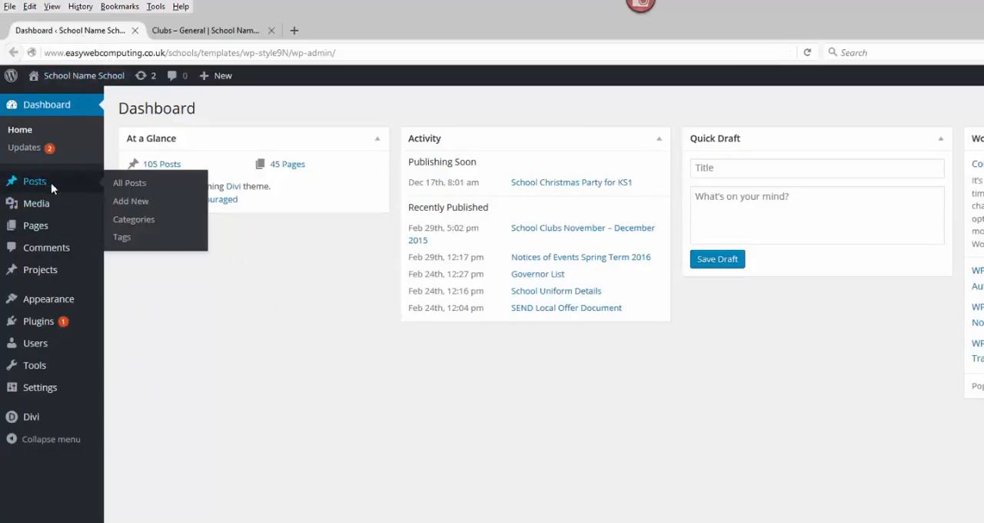
{"action": "left_click", "coordinate": [138, 187]}
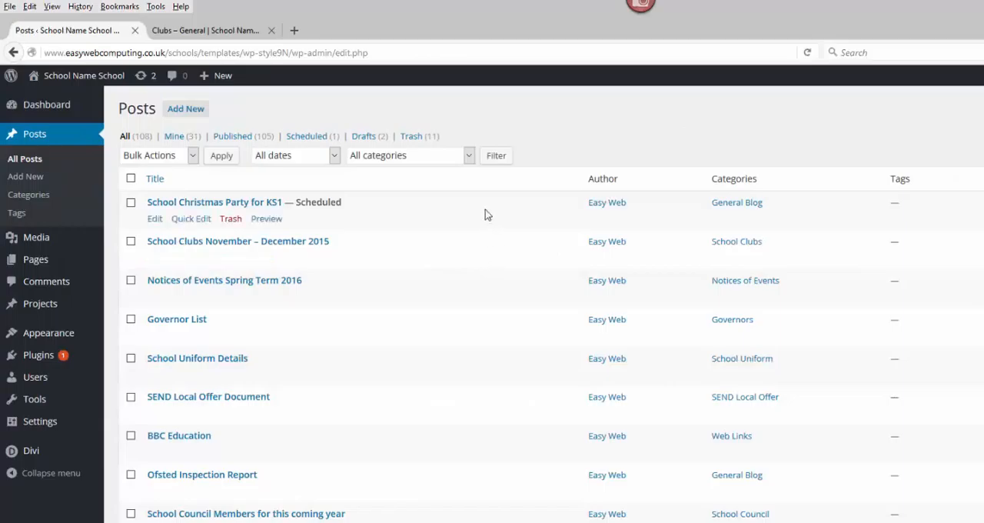
- Filter the list of all posts to show only the School Clubs category
{"action": "left_click", "coordinate": [470, 157]}
{"action": "left_click_drag", "start_coordinate": [498, 213], "coordinate": [504, 373]}
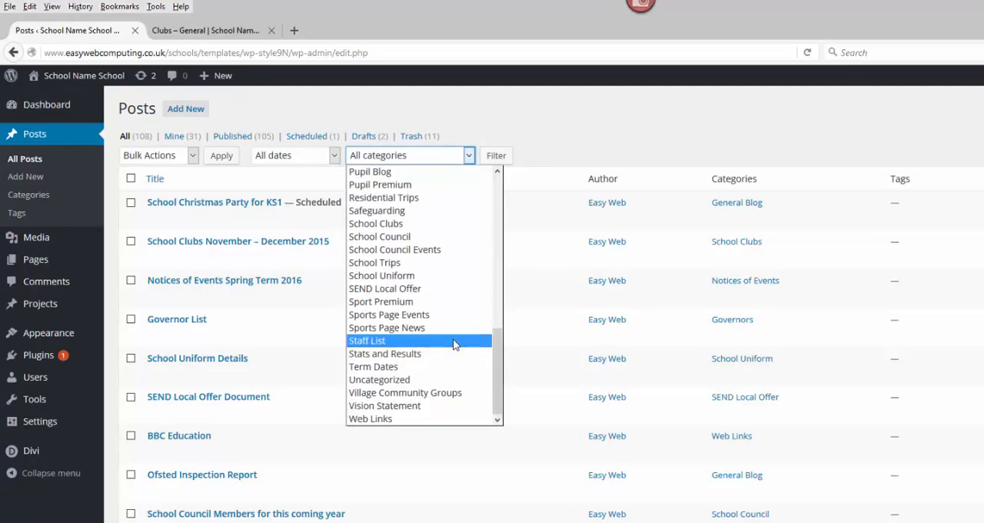
{"action": "left_click", "coordinate": [393, 224]}
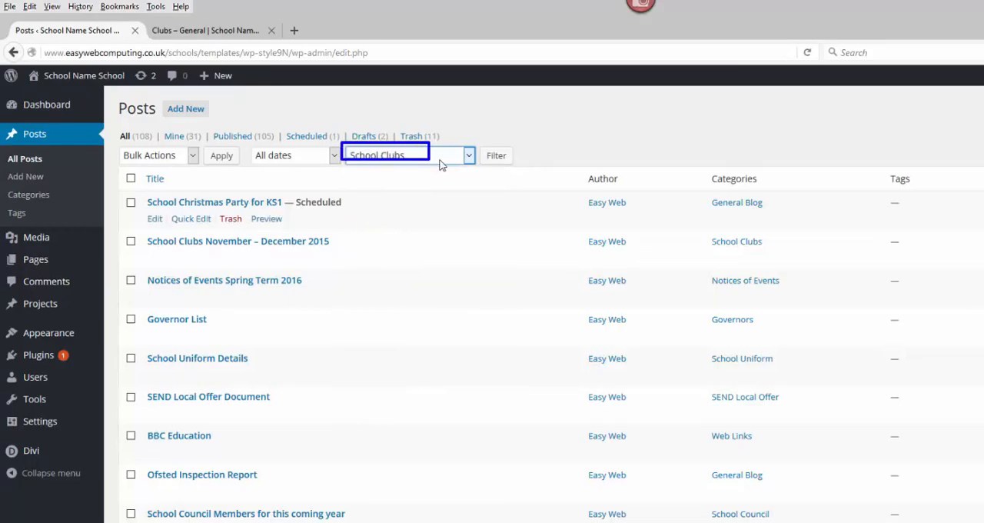
{"action": "left_click", "coordinate": [494, 159]}
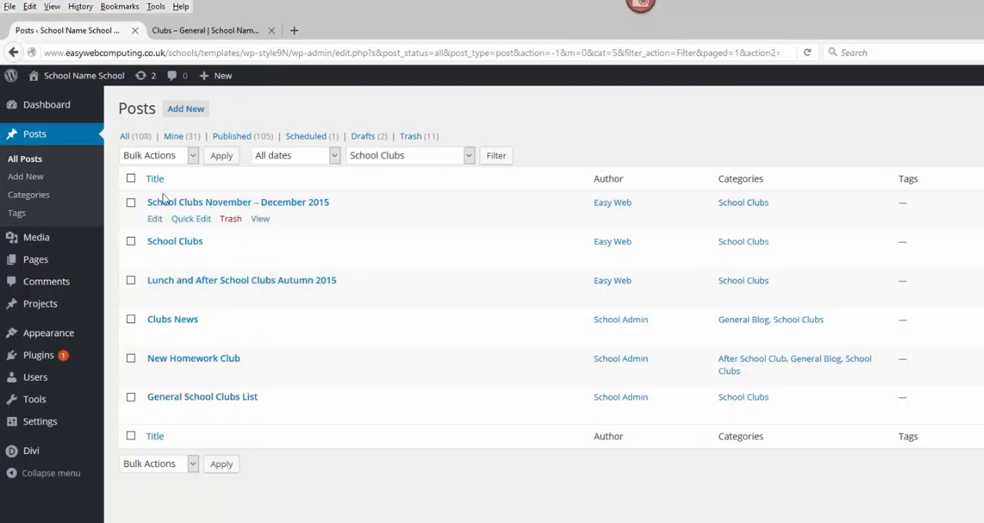
- Compare the first Clubs Posts entries on the website's Clubs page with the filtered School Clubs posts in the dashboard
{"action": "left_click", "coordinate": [195, 35]}
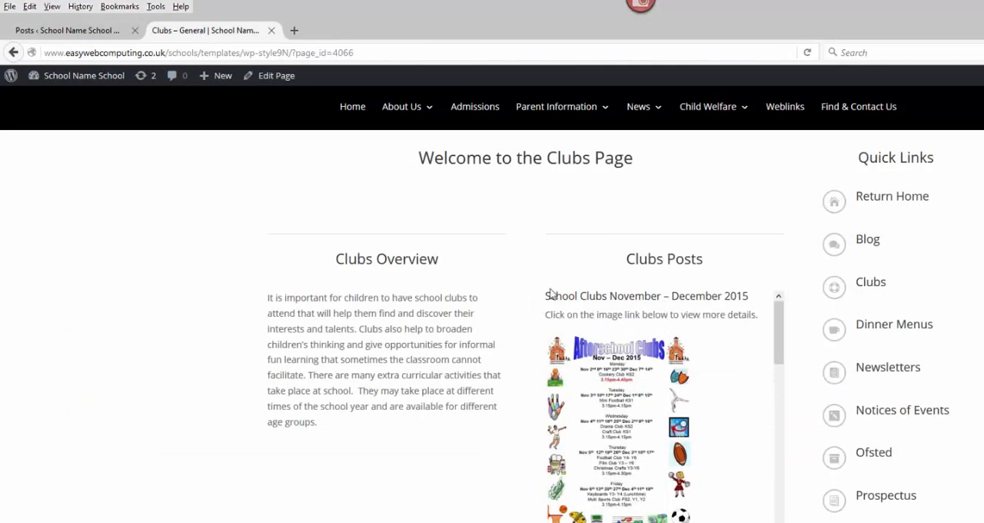
{"action": "mouse_move", "coordinate": [551, 294]}
{"action": "left_mouse_down"}
{"action": "mouse_move", "coordinate": [764, 492]}
{"action": "mouse_move", "coordinate": [766, 522]}
{"action": "left_mouse_up"}
{"action": "left_click_drag", "start_coordinate": [780, 358], "coordinate": [781, 402]}
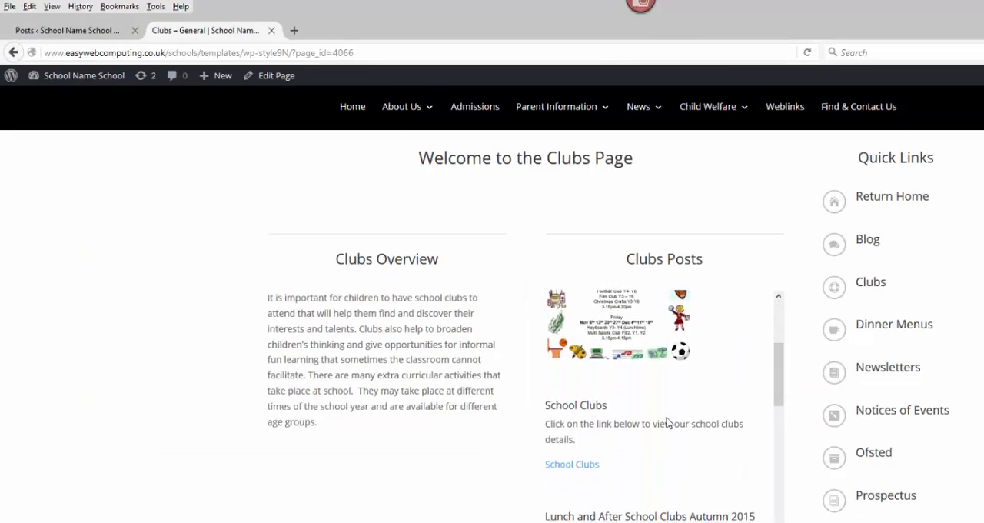
{"action": "left_click_drag", "start_coordinate": [534, 386], "coordinate": [757, 482]}
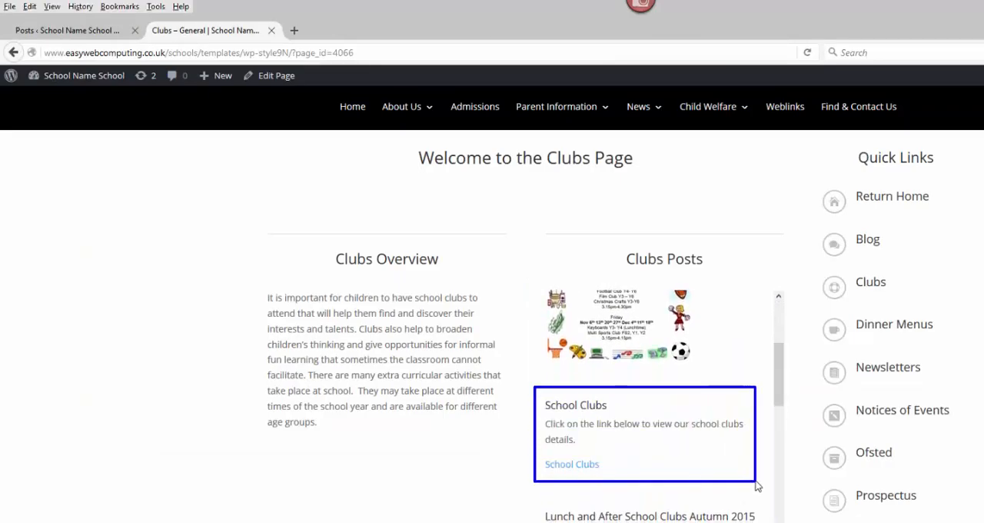
{"action": "left_click", "coordinate": [84, 31]}
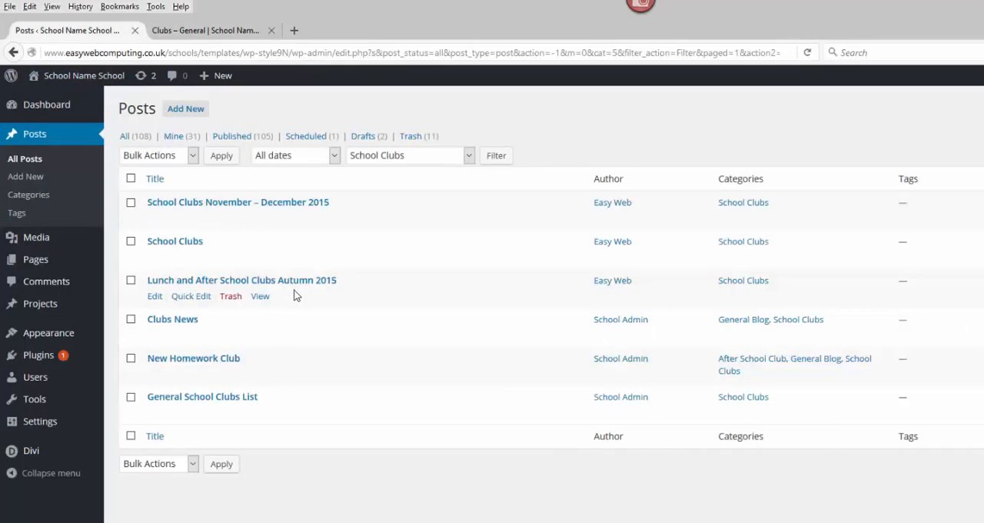
{"action": "left_click_drag", "start_coordinate": [137, 229], "coordinate": [225, 264]}
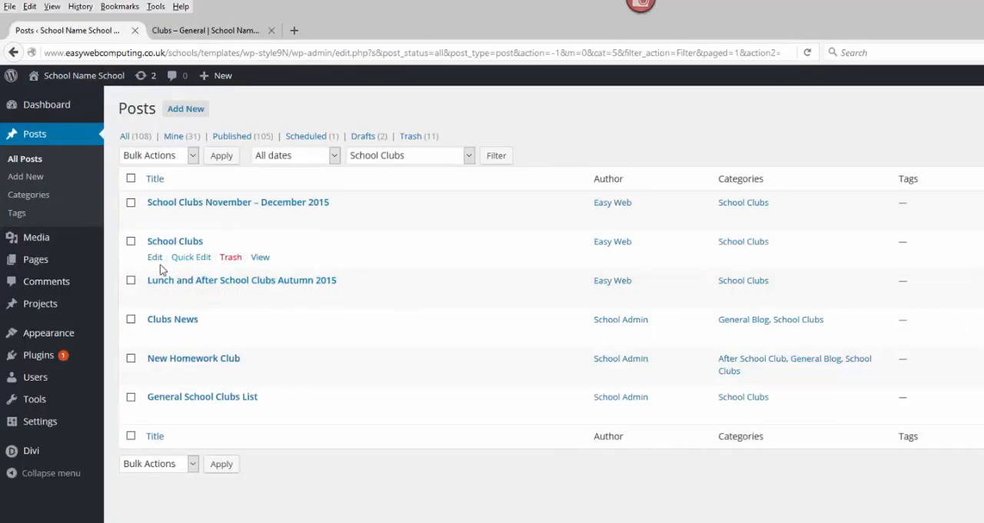
{"action": "mouse_move", "coordinate": [141, 266]}
{"action": "left_mouse_down"}
{"action": "mouse_move", "coordinate": [157, 286]}
{"action": "mouse_move", "coordinate": [328, 313]}
{"action": "mouse_move", "coordinate": [349, 303]}
{"action": "left_mouse_up"}
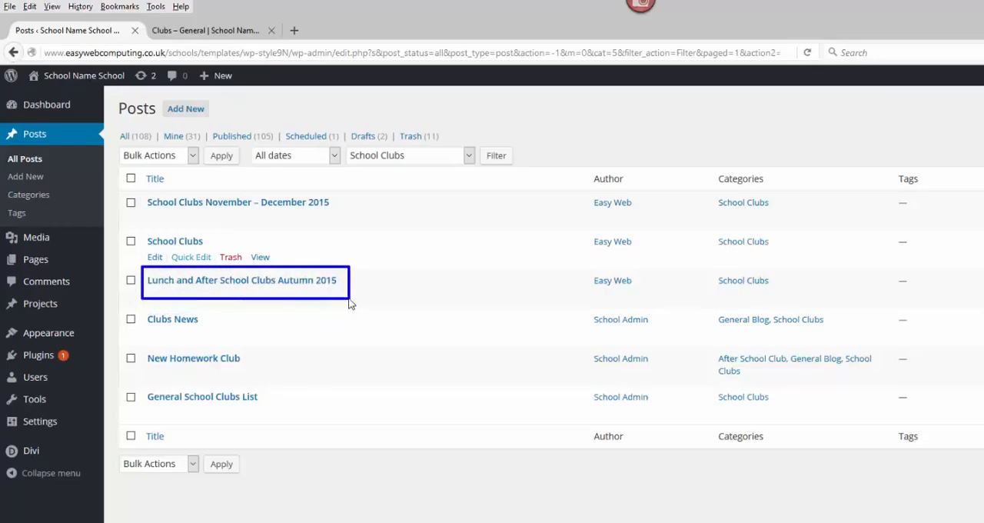
- Examine the Lunch and After School Clubs Autumn 2015 post on the Clubs page and return to the filtered posts list
{"action": "left_click", "coordinate": [248, 34]}
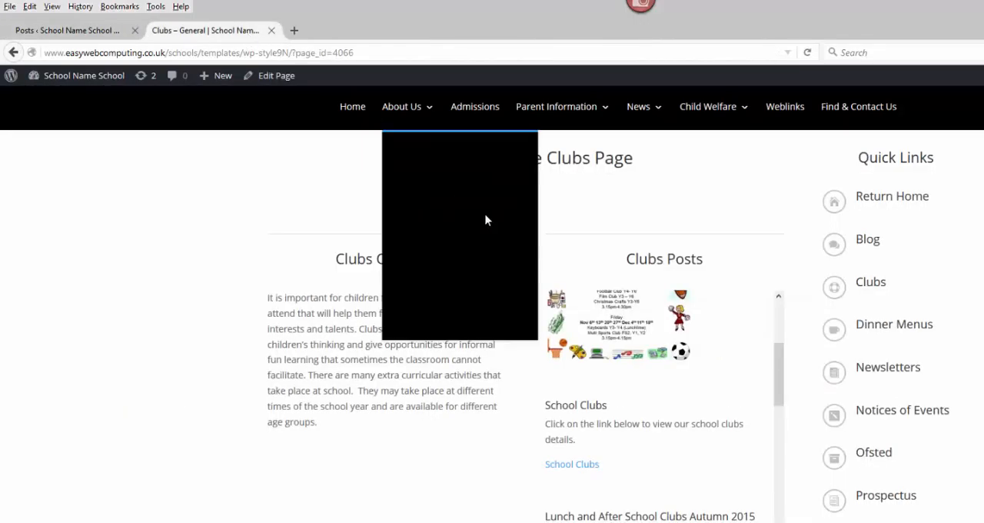
{"action": "scroll", "coordinate": [723, 470], "scroll_direction": "down", "scroll_amount": 2}
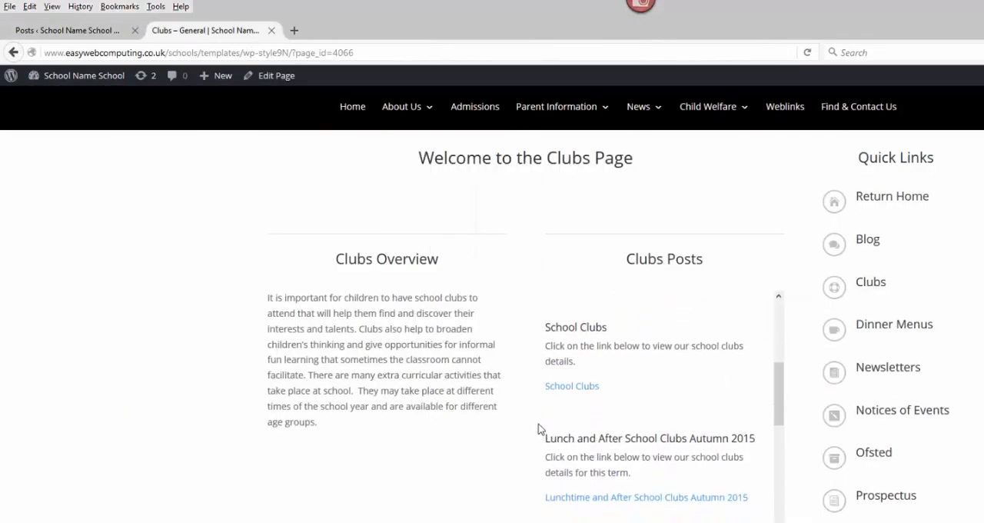
{"action": "left_click_drag", "start_coordinate": [537, 422], "coordinate": [765, 450]}
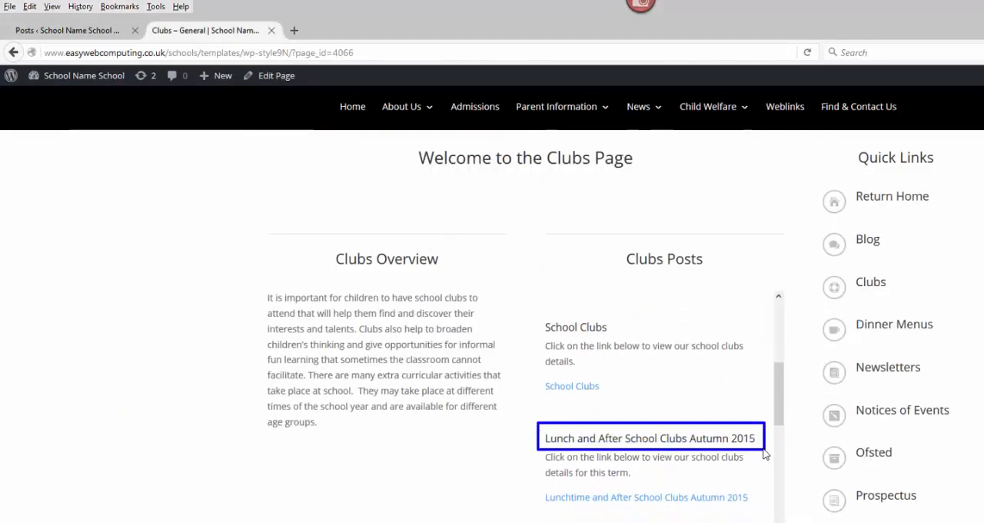
{"action": "mouse_move", "coordinate": [532, 422]}
{"action": "left_mouse_down"}
{"action": "mouse_move", "coordinate": [695, 477]}
{"action": "mouse_move", "coordinate": [769, 515]}
{"action": "left_mouse_up"}
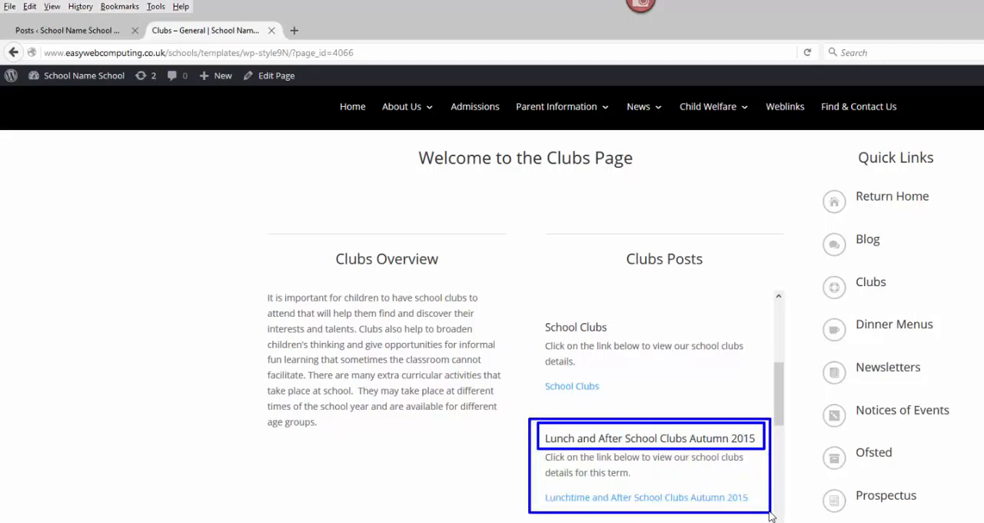
{"action": "key", "text": "Escape"}
{"action": "scroll", "coordinate": [670, 403], "scroll_direction": "up", "scroll_amount": 3}
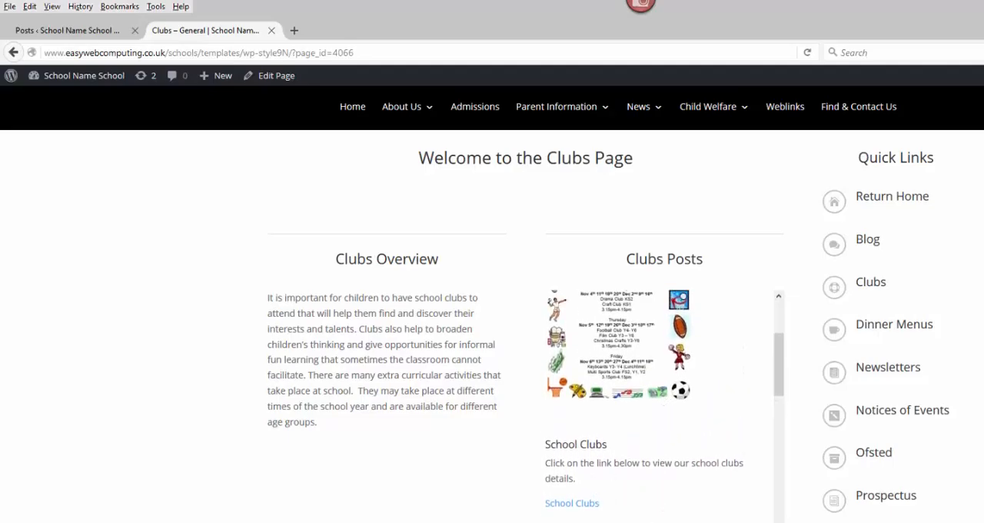
{"action": "scroll", "coordinate": [659, 505], "scroll_direction": "down", "scroll_amount": 2}
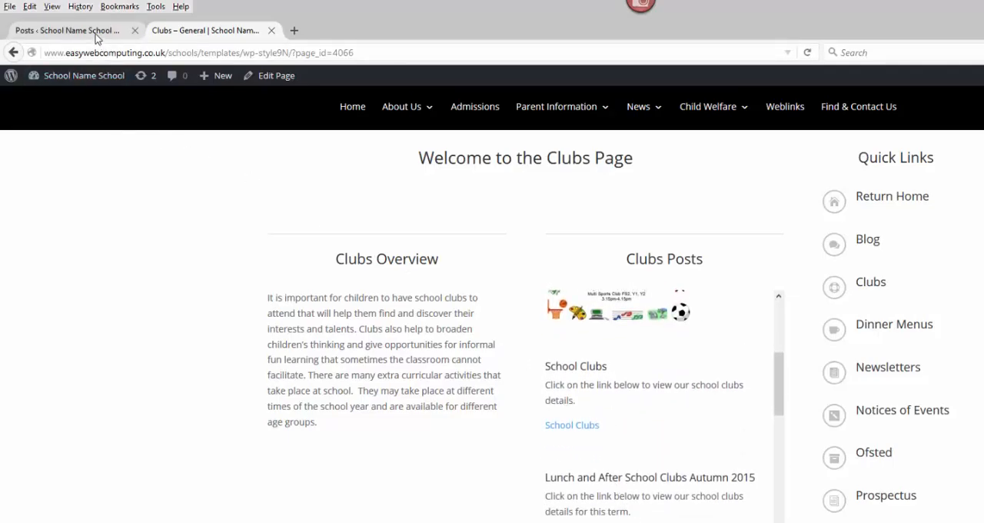
{"action": "left_click", "coordinate": [95, 34]}
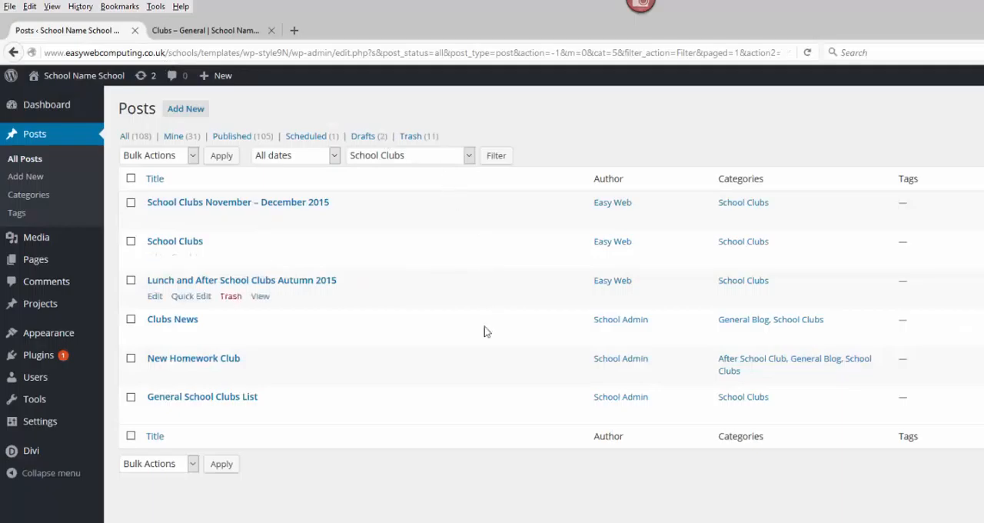
- In the School Clubs post, search the media library for "icon", insert the PDF icon before the School Clubs link and update the post
{"action": "left_click", "coordinate": [185, 244]}
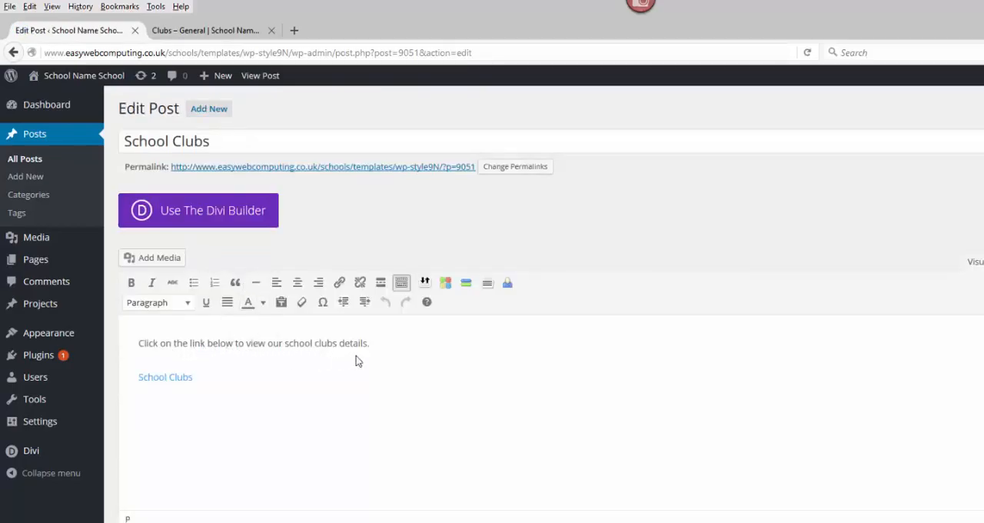
{"action": "left_click", "coordinate": [139, 380]}
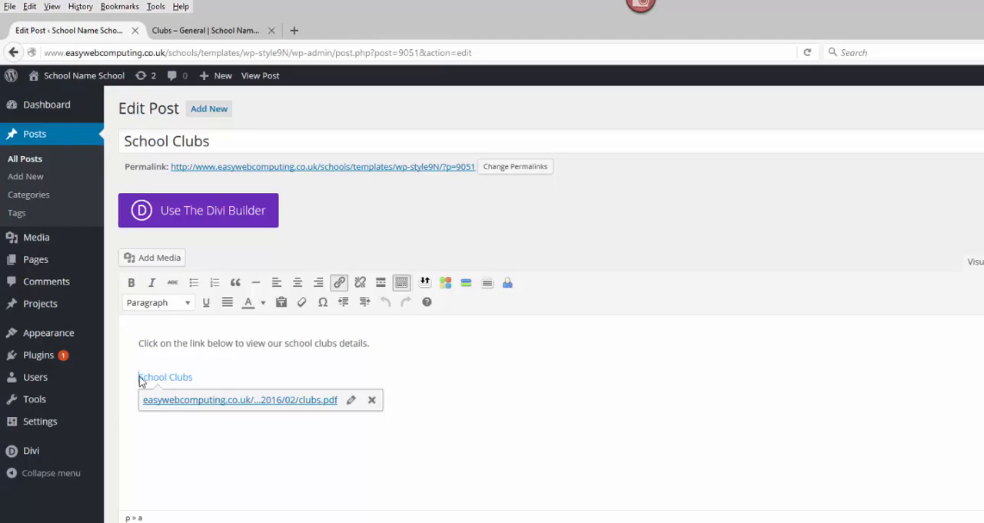
{"action": "left_click", "coordinate": [150, 262]}
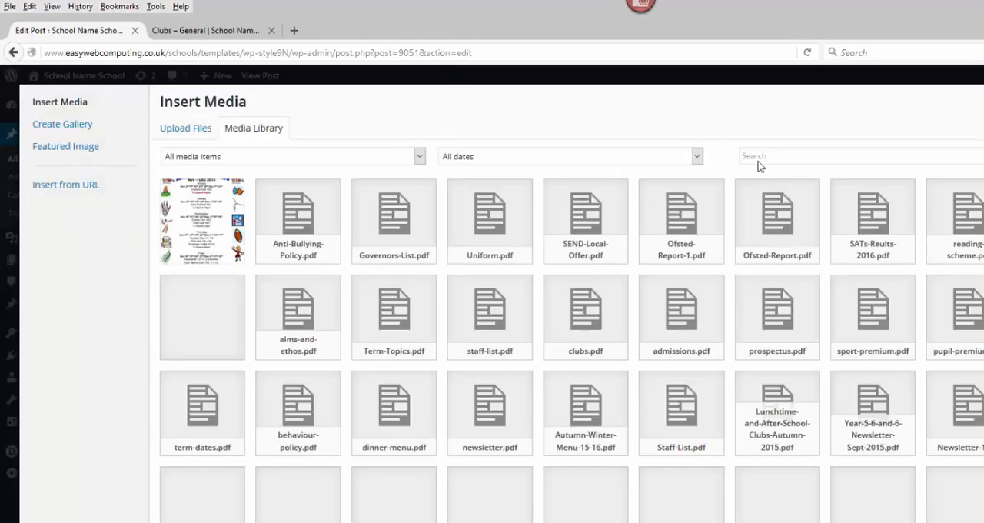
{"action": "left_click", "coordinate": [759, 157]}
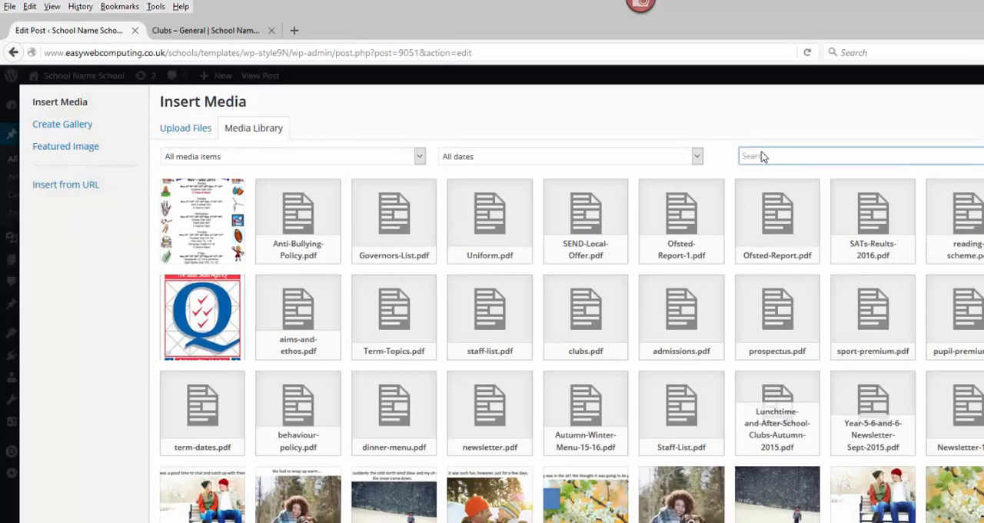
{"action": "type", "text": "icon"}
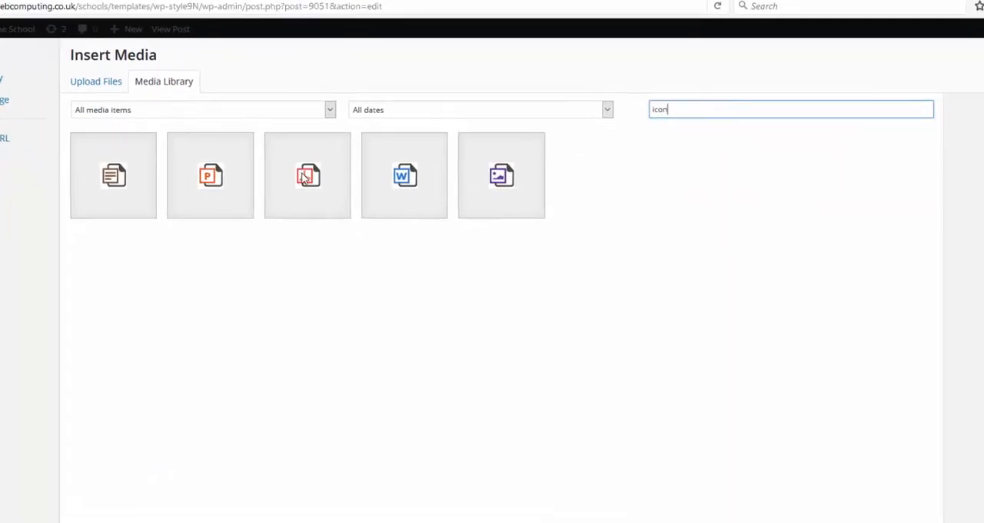
{"action": "left_click", "coordinate": [397, 223]}
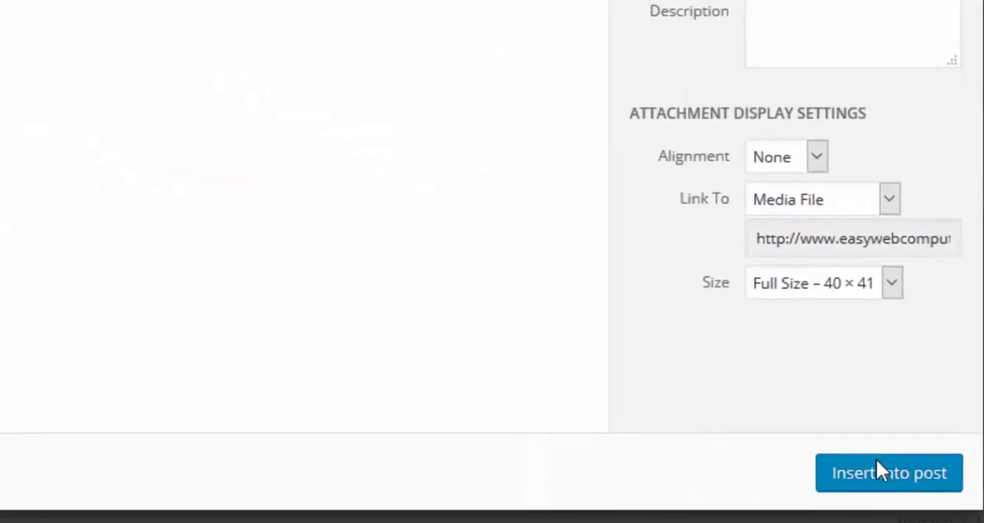
{"action": "left_click", "coordinate": [877, 465]}
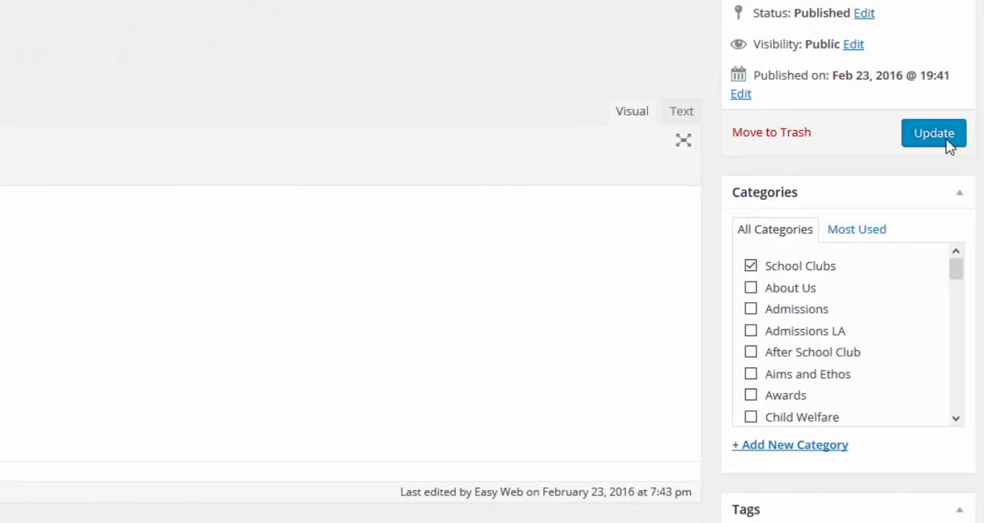
{"action": "left_click", "coordinate": [944, 139]}
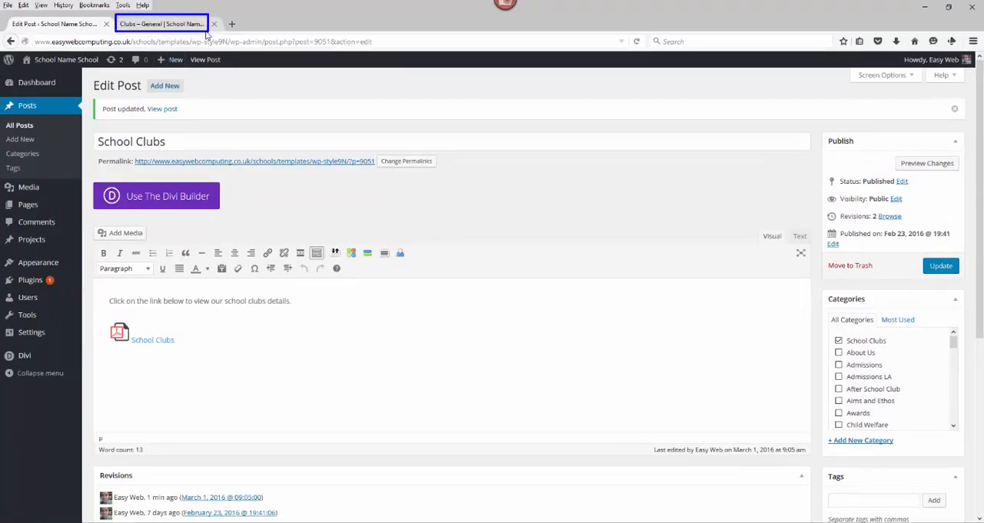
- Refresh the website's Clubs page and examine the School Clubs entry, returning to the start of Clubs Posts
{"action": "left_click", "coordinate": [174, 25]}
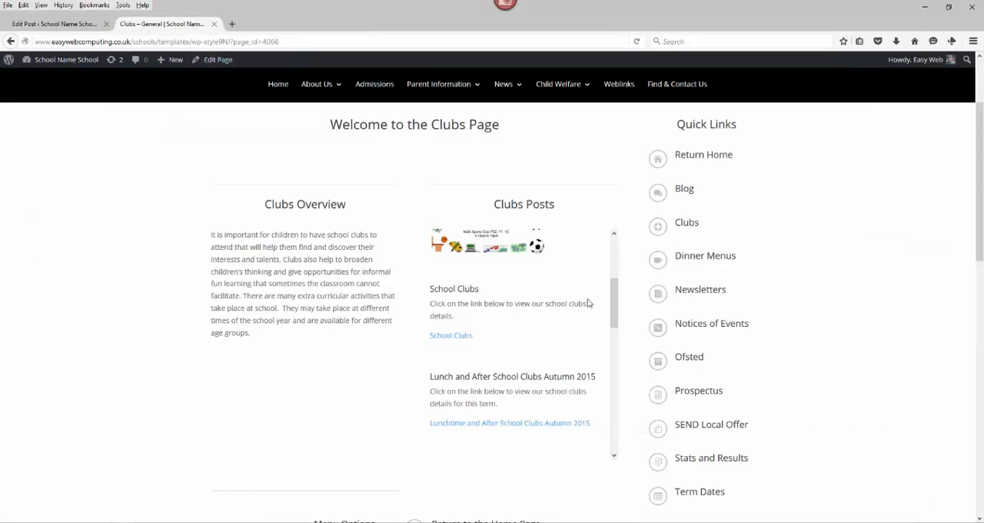
{"action": "scroll", "coordinate": [610, 310], "scroll_direction": "up", "scroll_amount": 3}
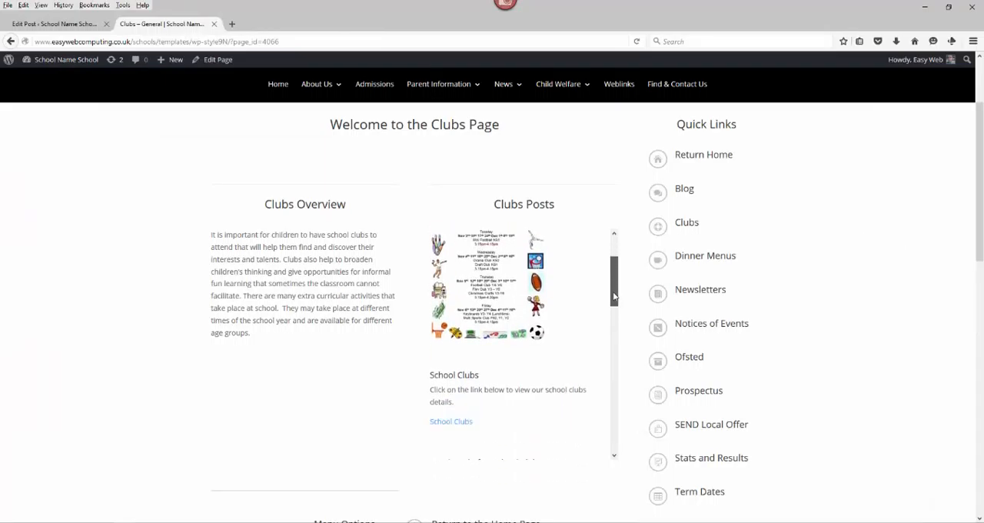
{"action": "scroll", "coordinate": [609, 310], "scroll_direction": "down", "scroll_amount": 2}
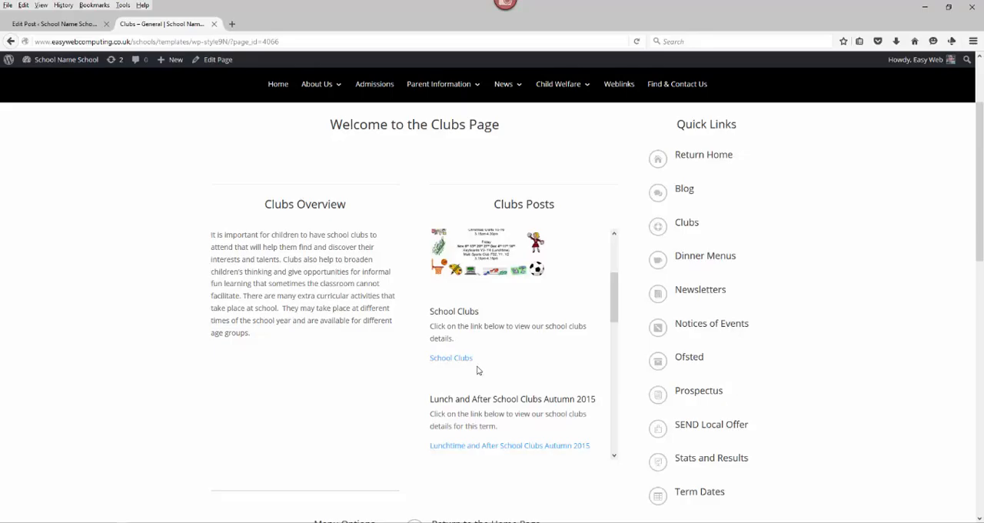
{"action": "key", "text": "F5"}
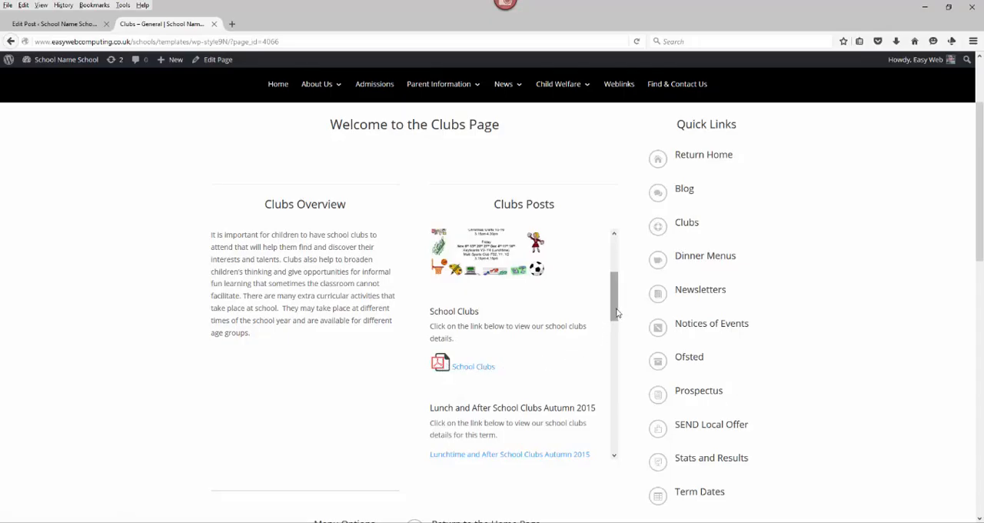
{"action": "left_click_drag", "start_coordinate": [616, 313], "coordinate": [613, 267]}
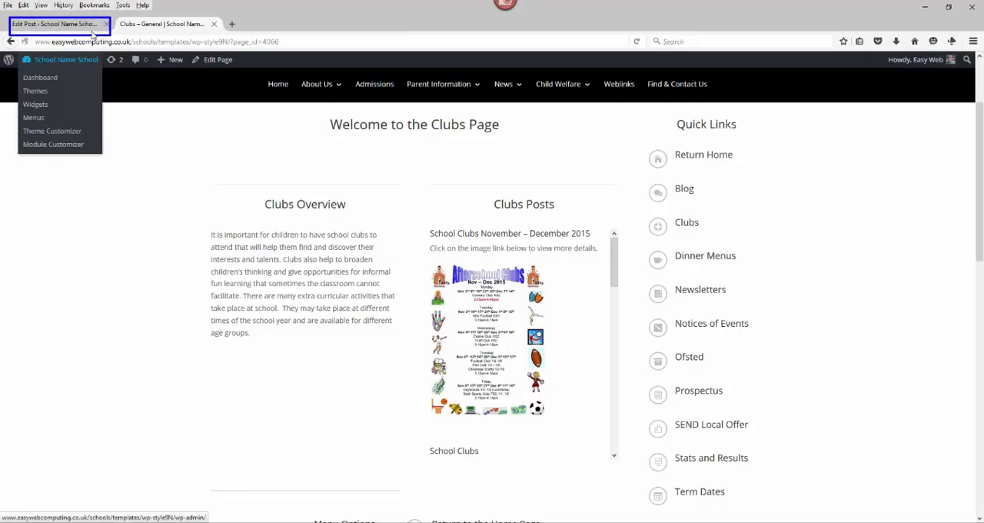
{"action": "left_click", "coordinate": [68, 25]}
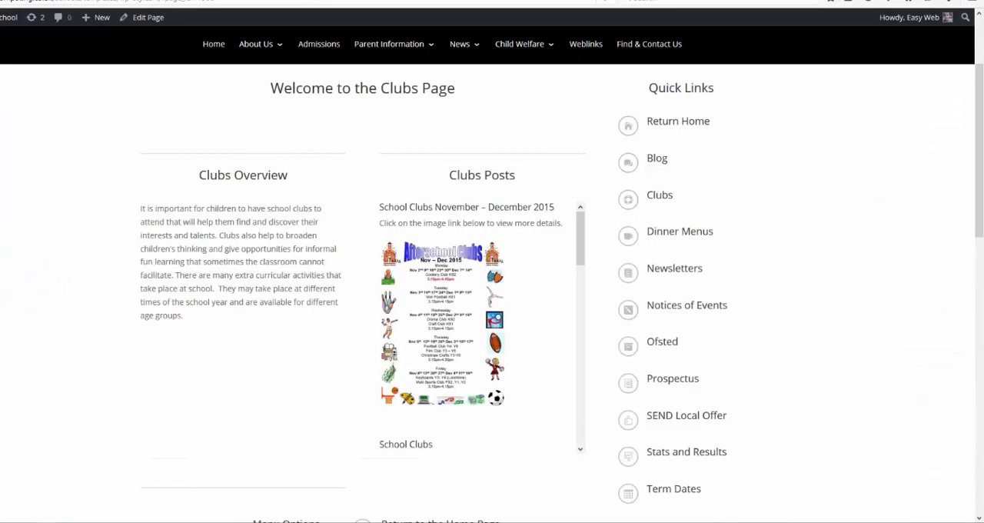
- Open the school website's home page and examine the School Clubs November – December 2015 post in the General Information Feed
{"action": "mouse_move", "coordinate": [580, 232]}
{"action": "left_mouse_down"}
{"action": "mouse_move", "coordinate": [573, 393]}
{"action": "mouse_move", "coordinate": [583, 228]}
{"action": "left_mouse_up"}
{"action": "left_click", "coordinate": [213, 45]}
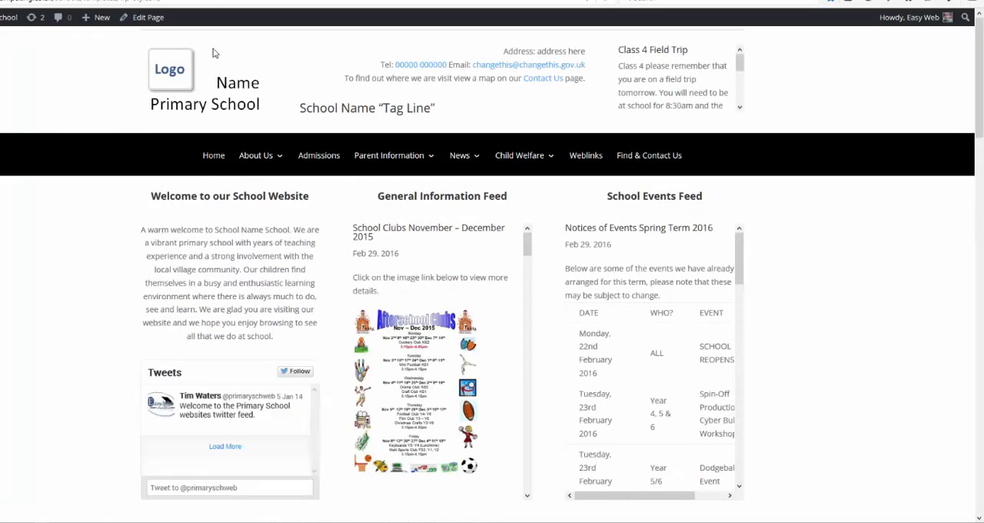
{"action": "mouse_move", "coordinate": [469, 246]}
{"action": "left_click_drag", "start_coordinate": [496, 208], "coordinate": [517, 211]}
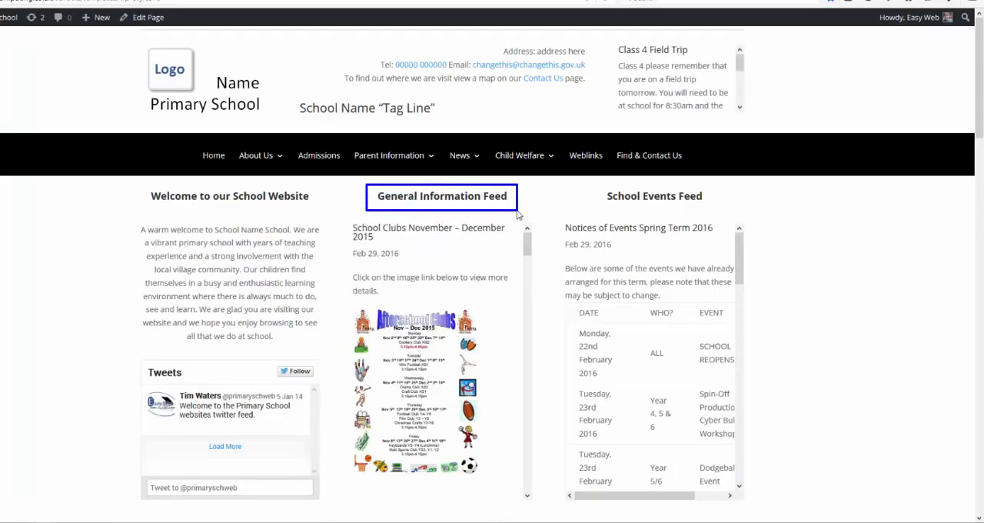
{"action": "mouse_move", "coordinate": [342, 220]}
{"action": "left_mouse_down"}
{"action": "mouse_move", "coordinate": [427, 273]}
{"action": "mouse_move", "coordinate": [539, 442]}
{"action": "mouse_move", "coordinate": [547, 513]}
{"action": "left_mouse_up"}
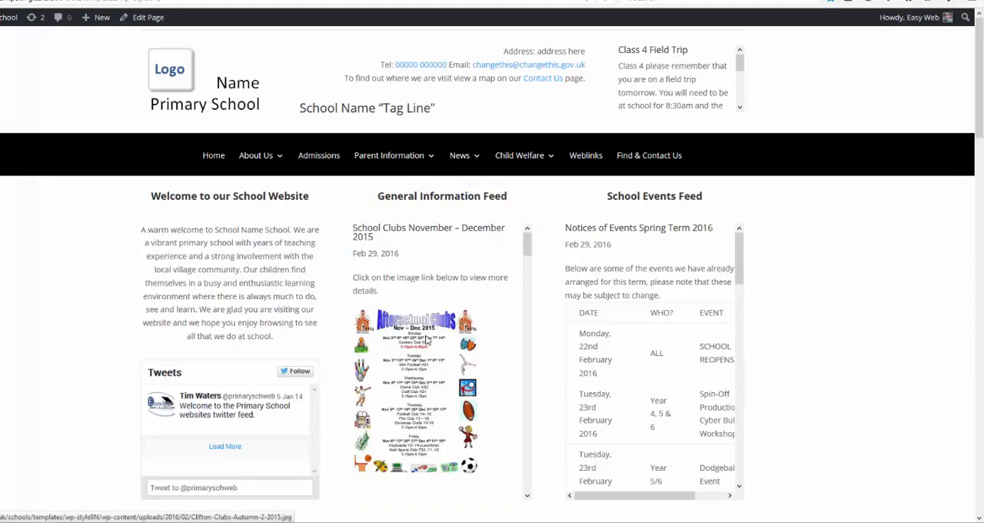
- Look through the home page and examine the School Projects and Activities section
{"action": "scroll", "coordinate": [435, 343], "scroll_direction": "down", "scroll_amount": 10}
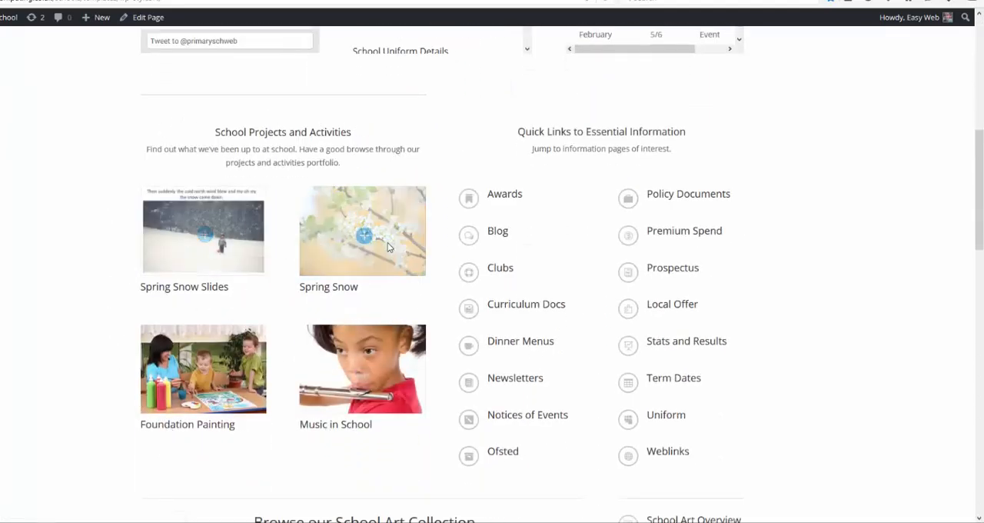
{"action": "scroll", "coordinate": [390, 393], "scroll_direction": "down", "scroll_amount": 1}
{"action": "scroll", "coordinate": [400, 384], "scroll_direction": "down", "scroll_amount": 3}
{"action": "scroll", "coordinate": [420, 372], "scroll_direction": "up", "scroll_amount": 4}
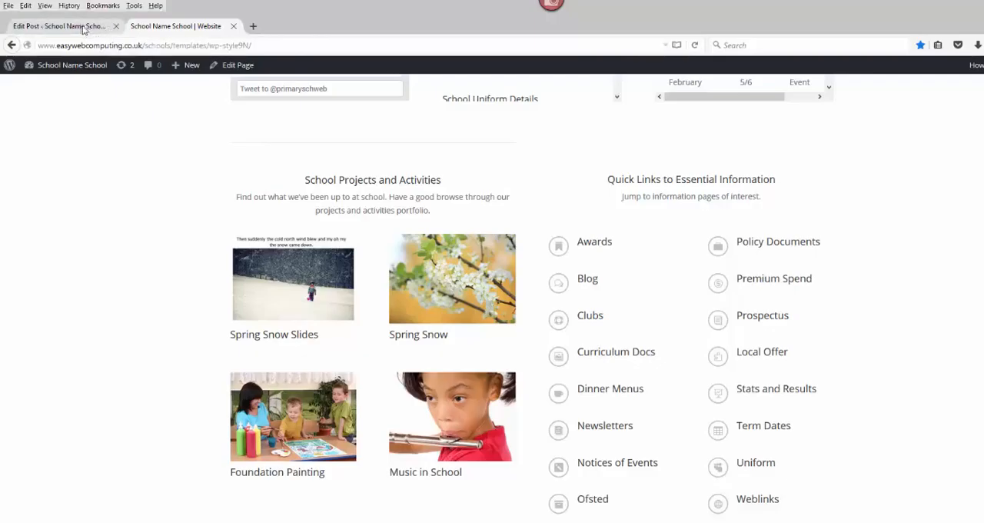
- Look through the full list of WordPress projects and open the Cave Paintings project for editing
{"action": "left_click", "coordinate": [85, 28]}
{"action": "mouse_move", "coordinate": [31, 265]}
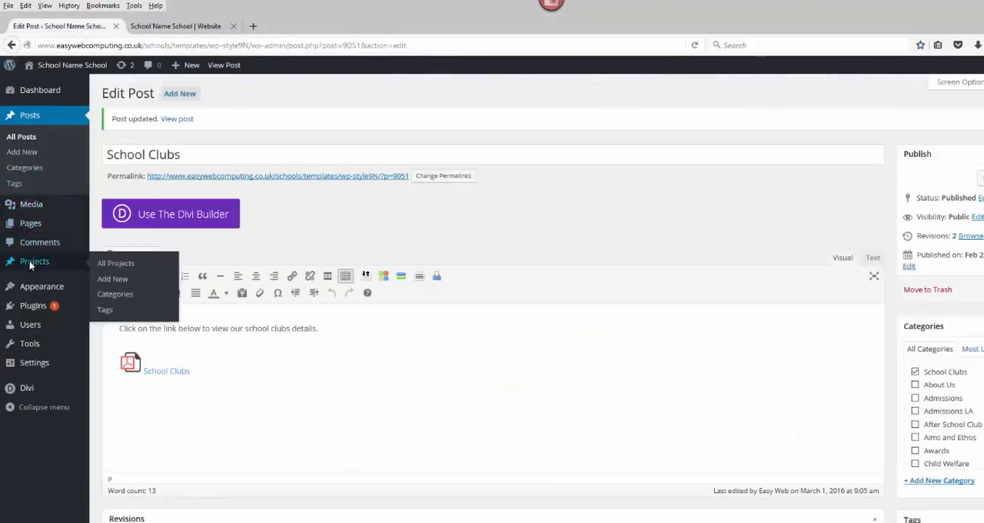
{"action": "left_click", "coordinate": [101, 266]}
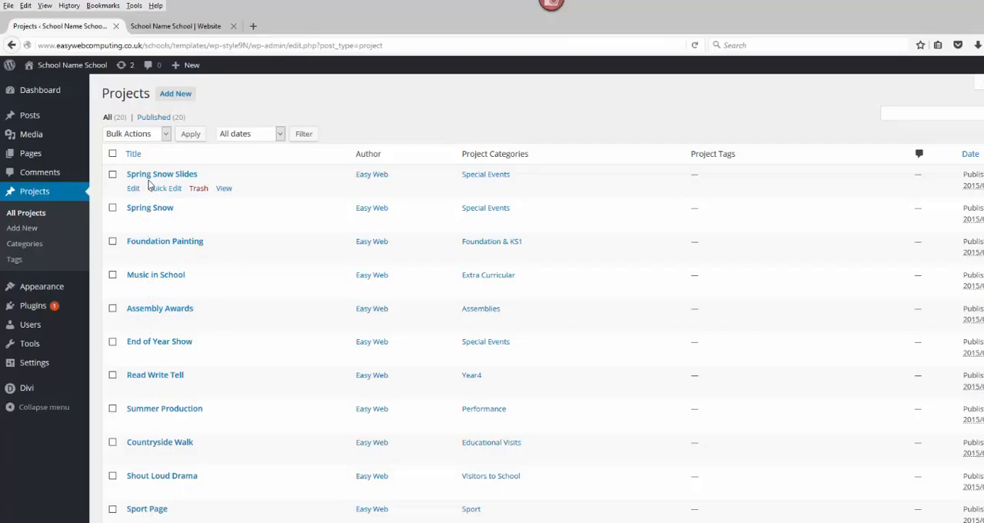
{"action": "scroll", "coordinate": [150, 185], "scroll_direction": "down", "scroll_amount": 5}
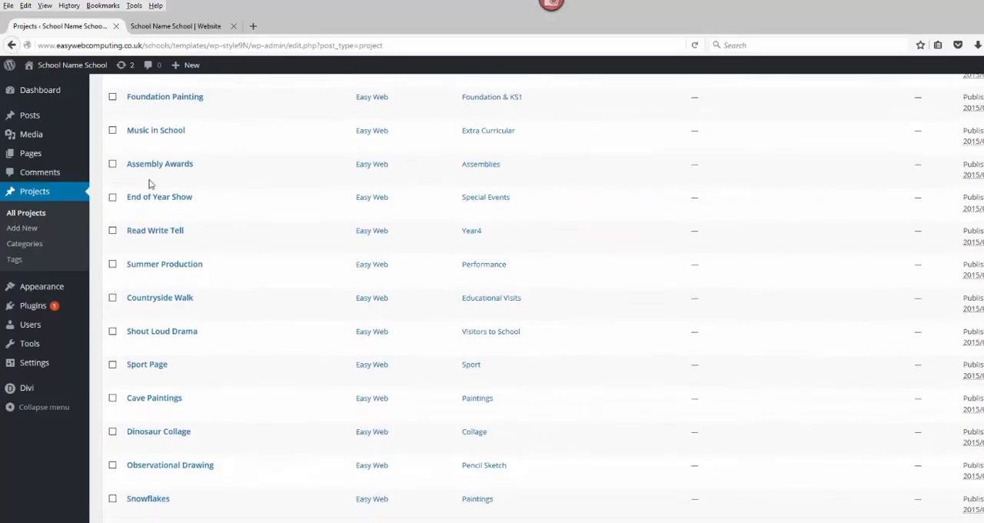
{"action": "scroll", "coordinate": [154, 187], "scroll_direction": "down", "scroll_amount": 4}
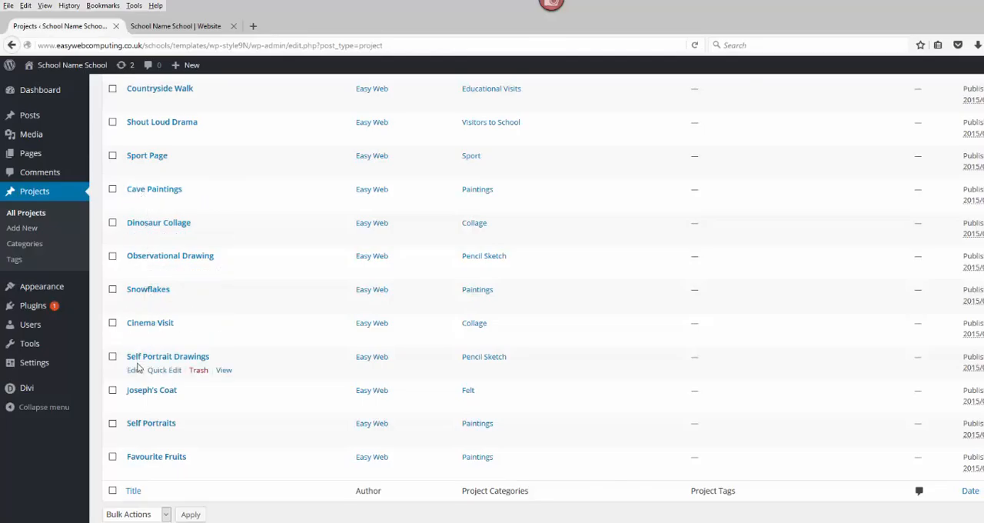
{"action": "left_click", "coordinate": [153, 191]}
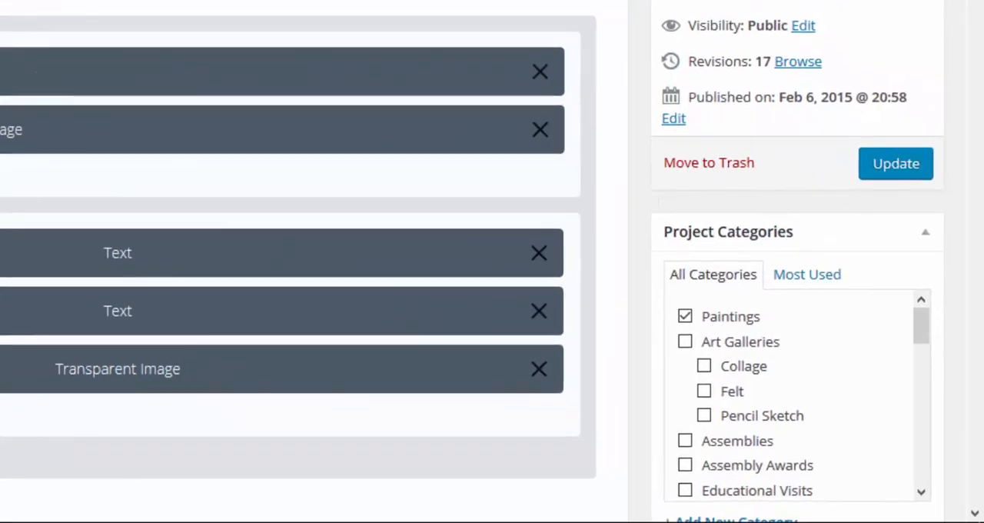
- Examine the Cave Paintings project's category selection and featured image
{"action": "scroll", "coordinate": [493, 262], "scroll_direction": "down", "scroll_amount": 5}
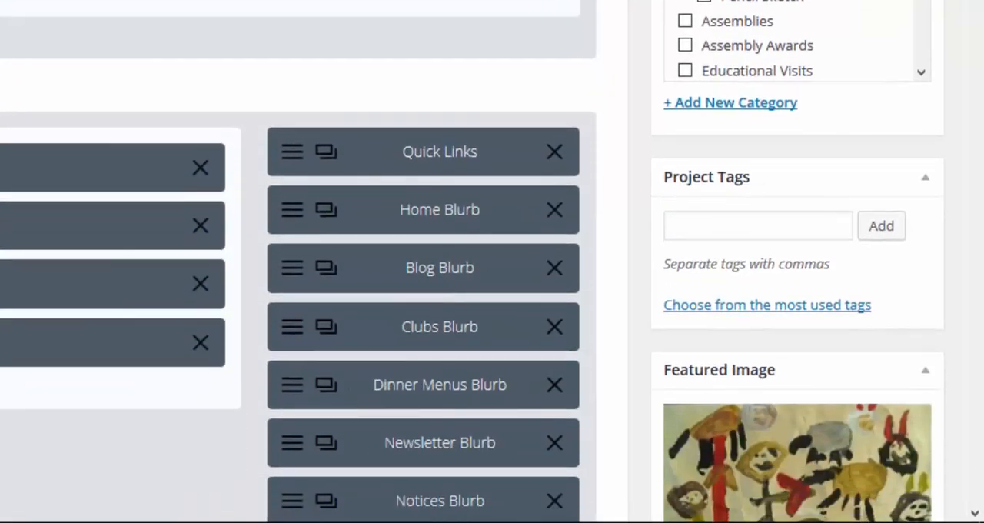
{"action": "scroll", "coordinate": [681, 47], "scroll_direction": "up", "scroll_amount": 3}
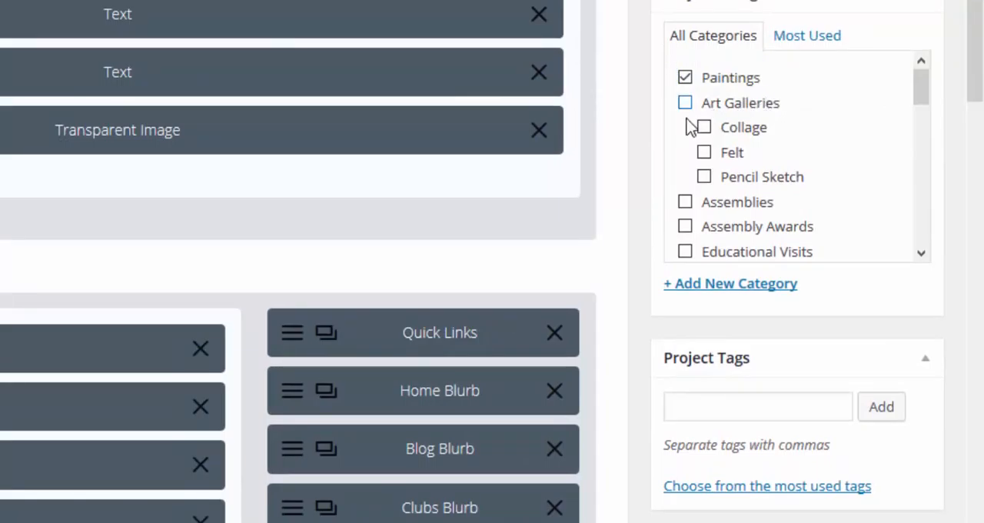
{"action": "scroll", "coordinate": [612, 161], "scroll_direction": "up", "scroll_amount": 5}
- View the settings and image selection of the Cave Paintings project's Gallery module, closing its settings when done
{"action": "scroll", "coordinate": [609, 161], "scroll_direction": "down", "scroll_amount": 10}
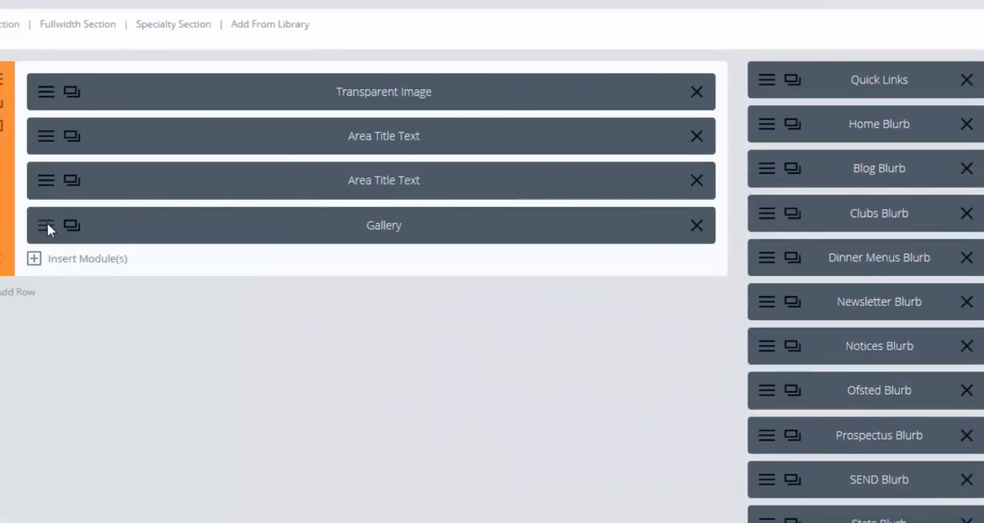
{"action": "left_click", "coordinate": [47, 222]}
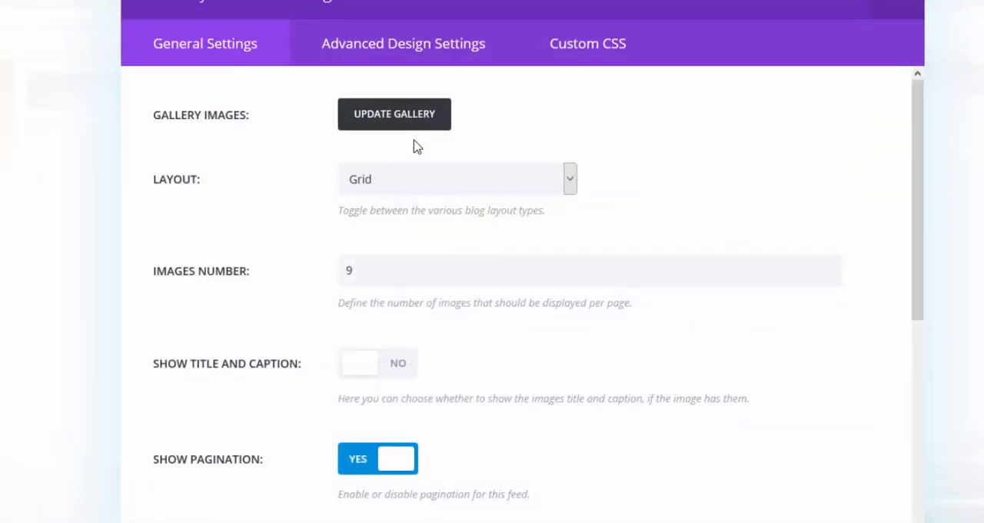
{"action": "left_click", "coordinate": [413, 123]}
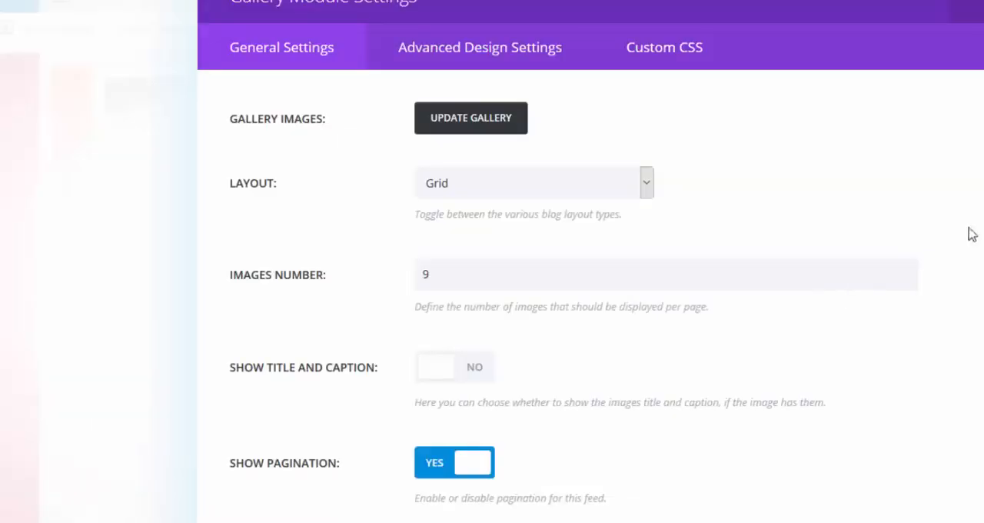
{"action": "left_click", "coordinate": [973, 3]}
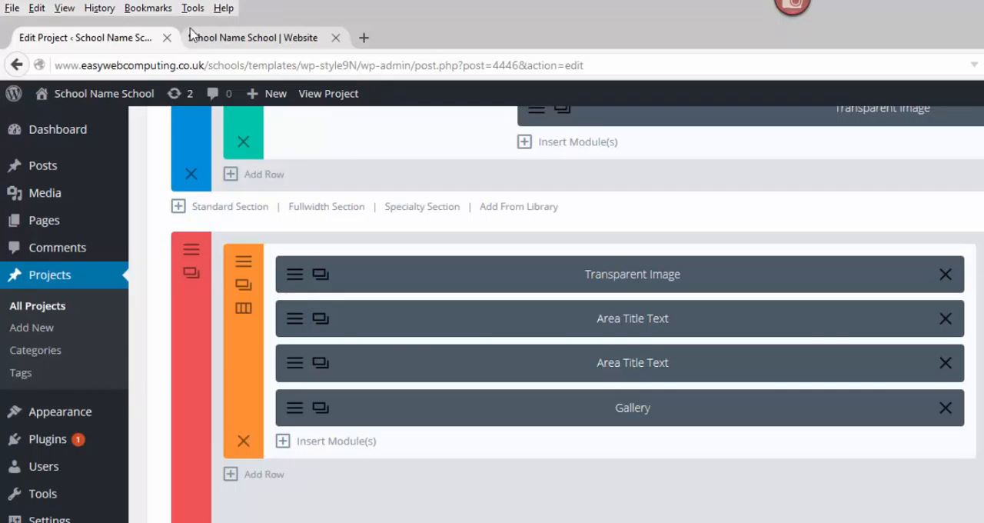
- On the school website's home page, filter the School Art Collection by Paintings
{"action": "left_click", "coordinate": [283, 42]}
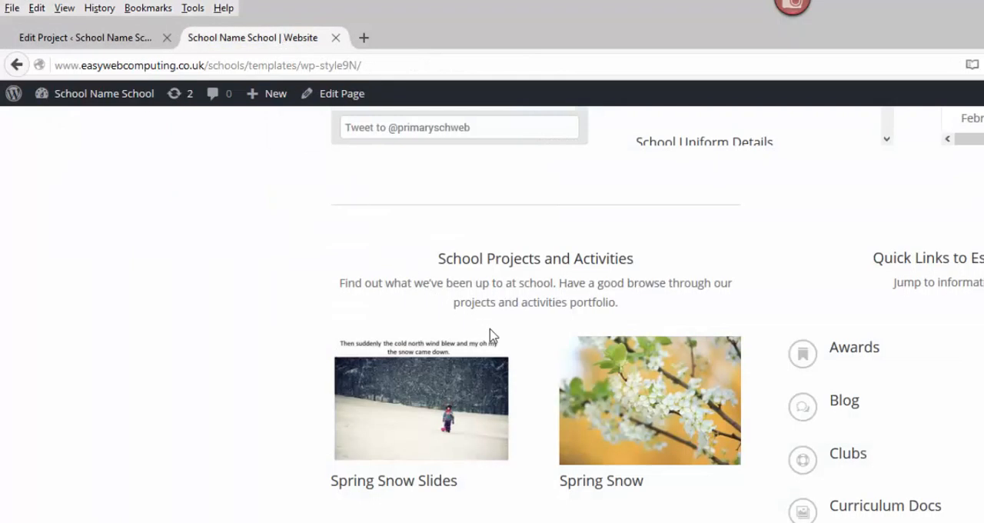
{"action": "scroll", "coordinate": [492, 336], "scroll_direction": "down", "scroll_amount": 7}
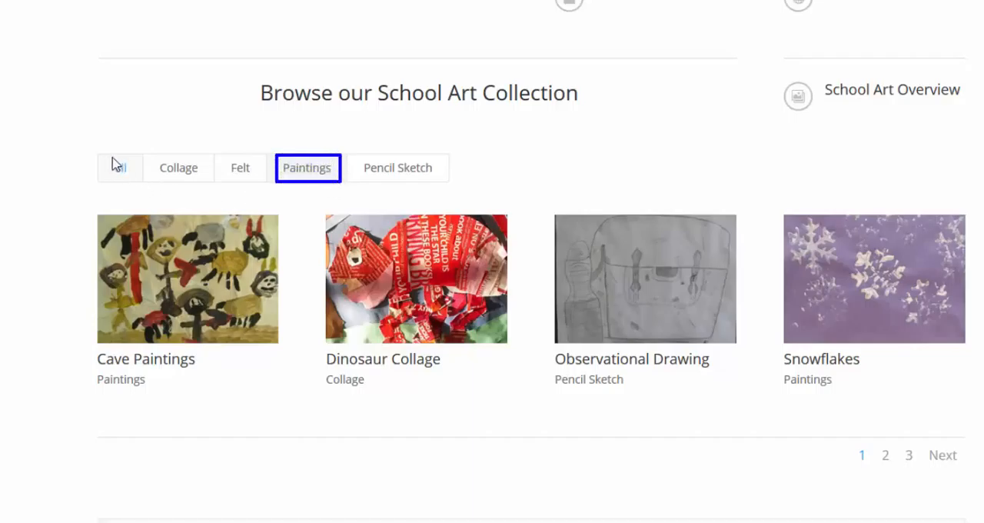
{"action": "left_click", "coordinate": [306, 176]}
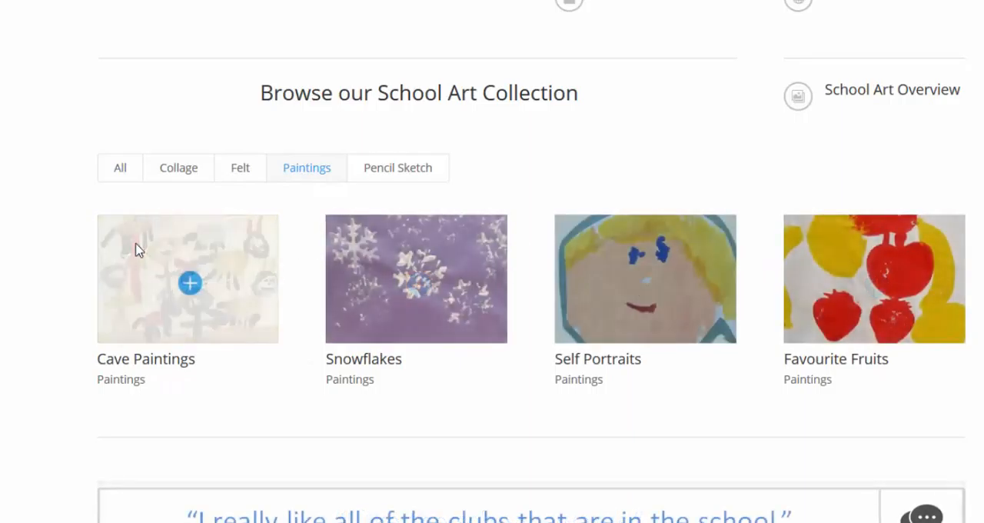
- Open the Cave Paintings project from the filtered collection and examine the layout of its School Art Gallery page
{"action": "mouse_move", "coordinate": [71, 204]}
{"action": "left_mouse_down"}
{"action": "mouse_move", "coordinate": [248, 316]}
{"action": "mouse_move", "coordinate": [299, 397]}
{"action": "left_mouse_up"}
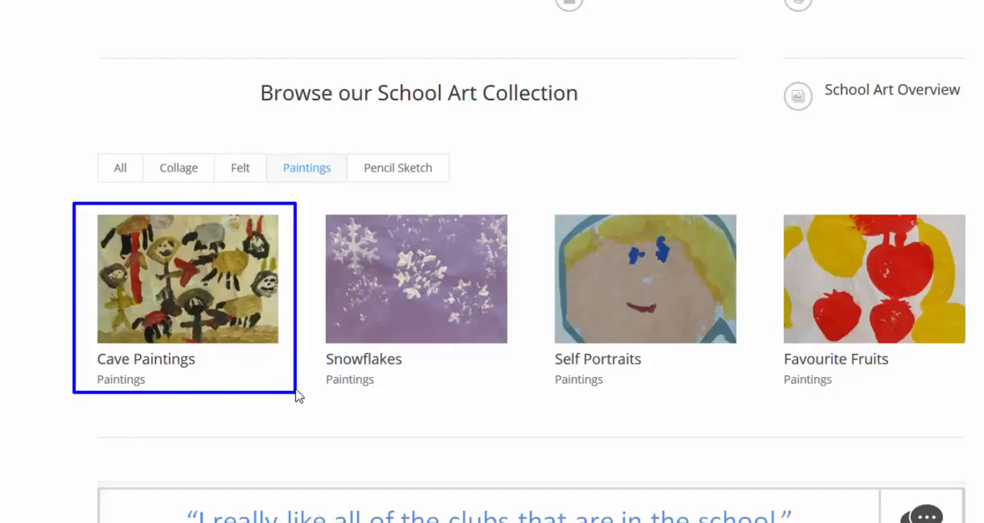
{"action": "left_click", "coordinate": [195, 296]}
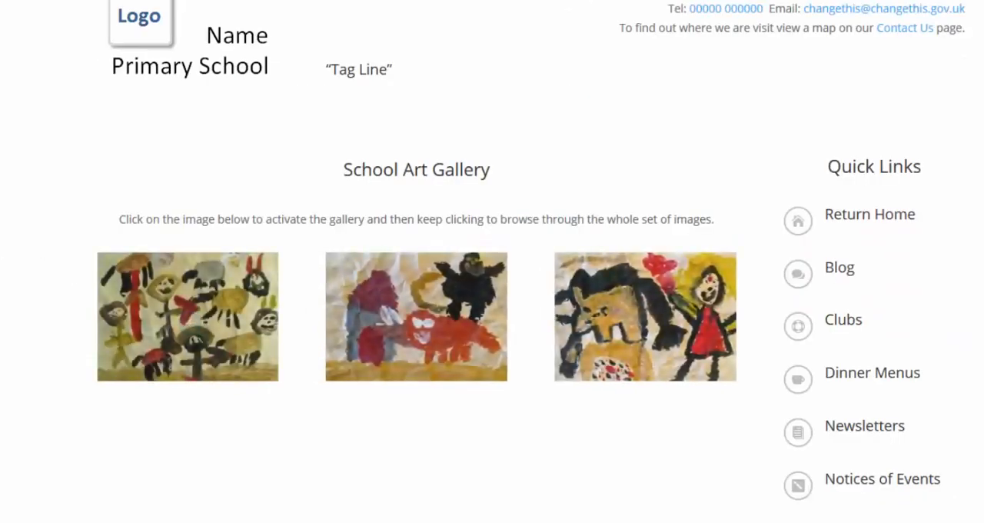
{"action": "scroll", "coordinate": [492, 262], "scroll_direction": "down", "scroll_amount": 4}
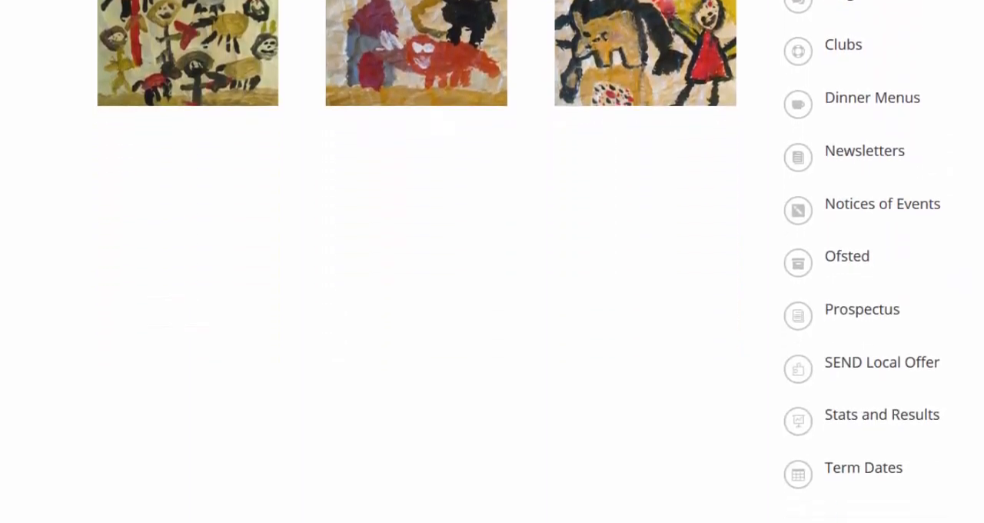
{"action": "scroll", "coordinate": [492, 261], "scroll_direction": "up", "scroll_amount": 1}
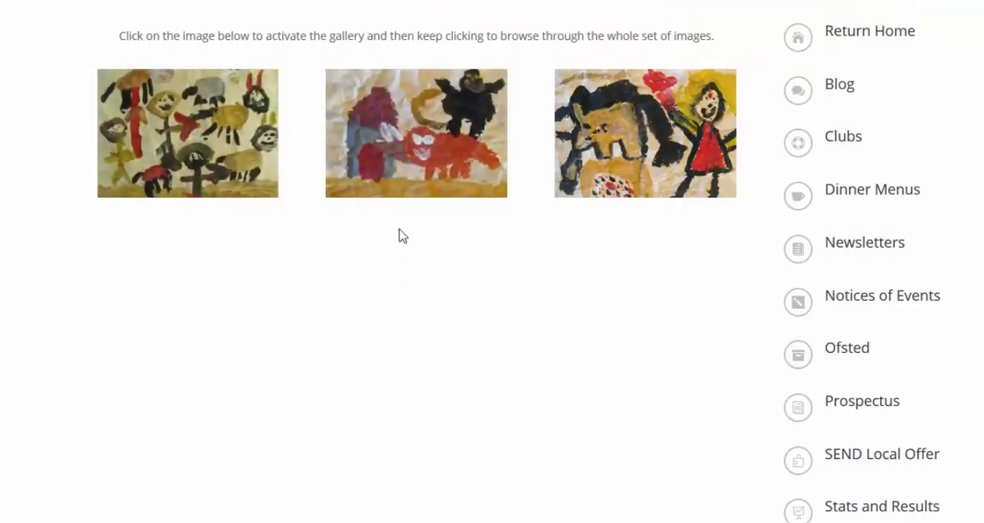
{"action": "mouse_move", "coordinate": [423, 74]}
{"action": "left_mouse_down"}
{"action": "mouse_move", "coordinate": [545, 125]}
{"action": "mouse_move", "coordinate": [743, 370]}
{"action": "mouse_move", "coordinate": [748, 397]}
{"action": "left_mouse_up"}
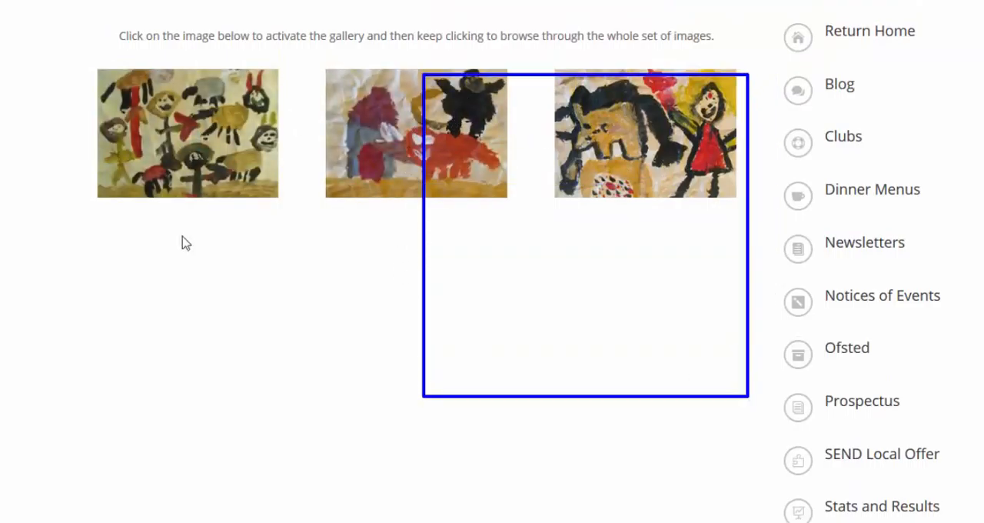
{"action": "mouse_move", "coordinate": [155, 153]}
{"action": "left_mouse_down"}
{"action": "mouse_move", "coordinate": [219, 185]}
{"action": "mouse_move", "coordinate": [305, 333]}
{"action": "left_mouse_up"}
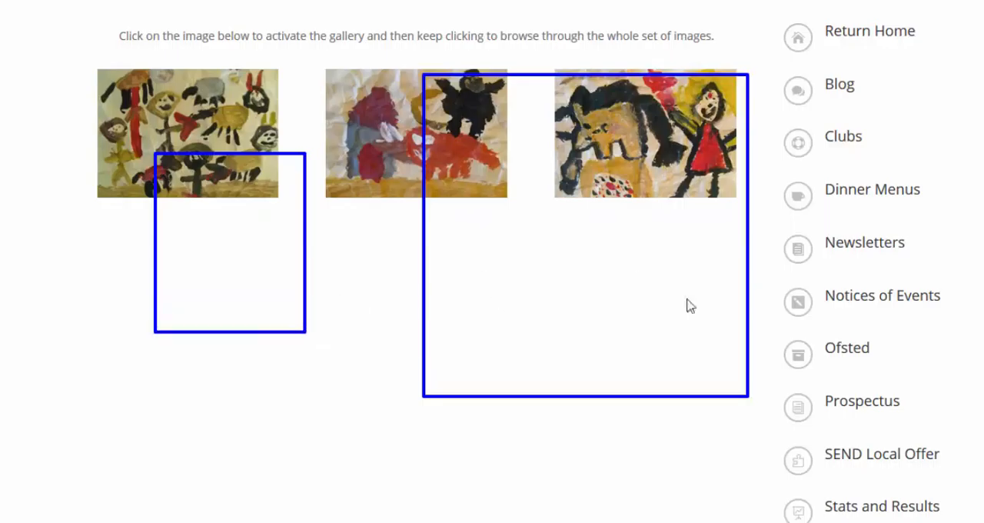
{"action": "mouse_move", "coordinate": [492, 316]}
{"action": "left_mouse_down"}
{"action": "mouse_move", "coordinate": [698, 357]}
{"action": "mouse_move", "coordinate": [720, 352]}
{"action": "left_mouse_up"}
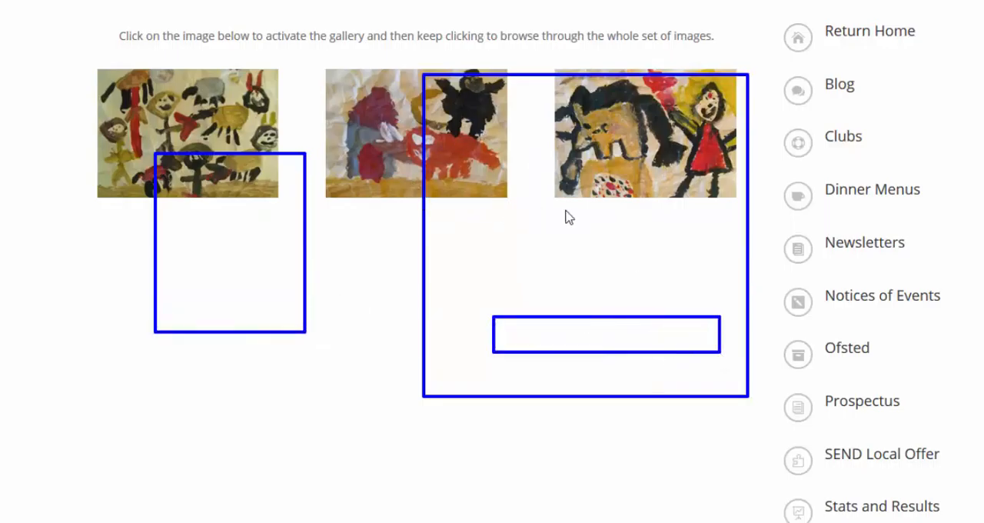
- Visit the full art gallery page and examine its grid of project galleries across all art categories
{"action": "scroll", "coordinate": [552, 234], "scroll_direction": "down", "scroll_amount": 3}
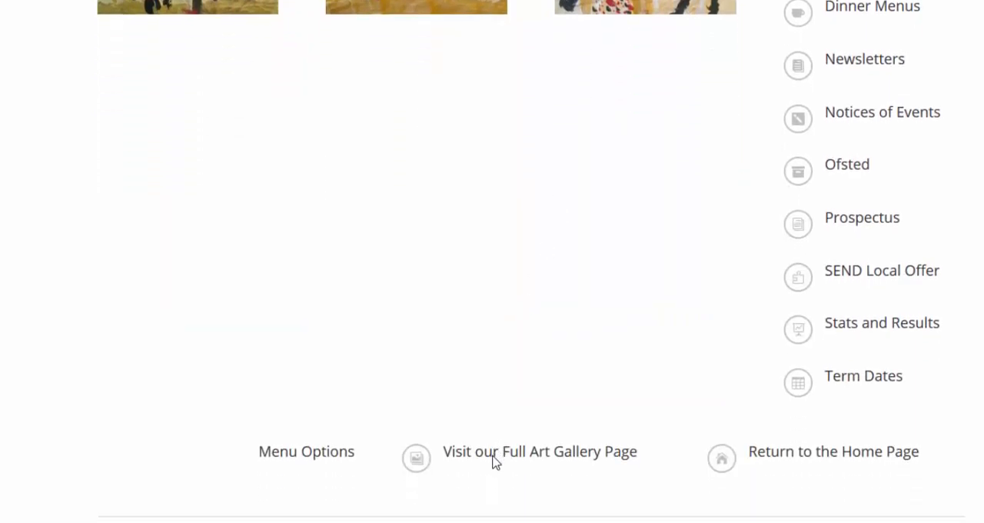
{"action": "left_click", "coordinate": [495, 452]}
{"action": "left_click_drag", "start_coordinate": [171, 51], "coordinate": [766, 516]}
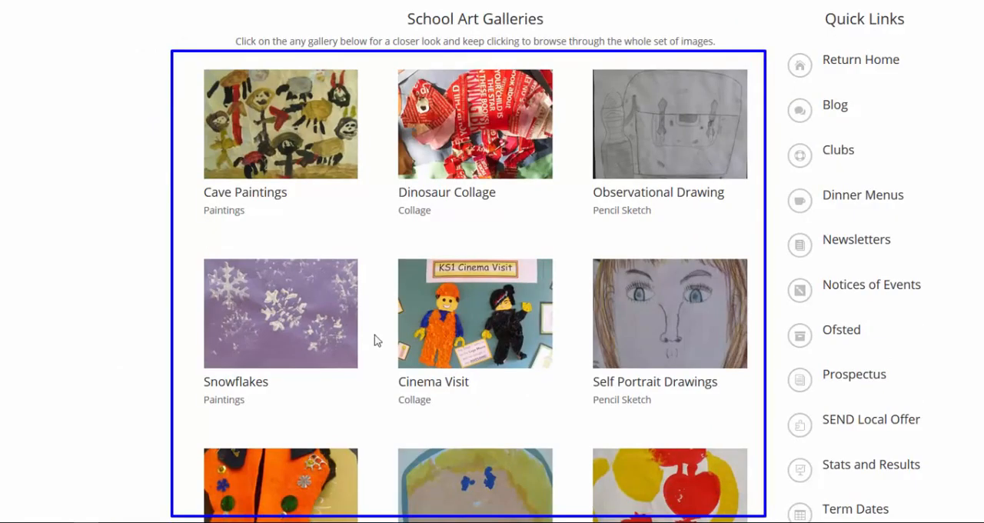
{"action": "scroll", "coordinate": [131, 289], "scroll_direction": "down", "scroll_amount": 2}
{"action": "scroll", "coordinate": [132, 290], "scroll_direction": "up", "scroll_amount": 1}
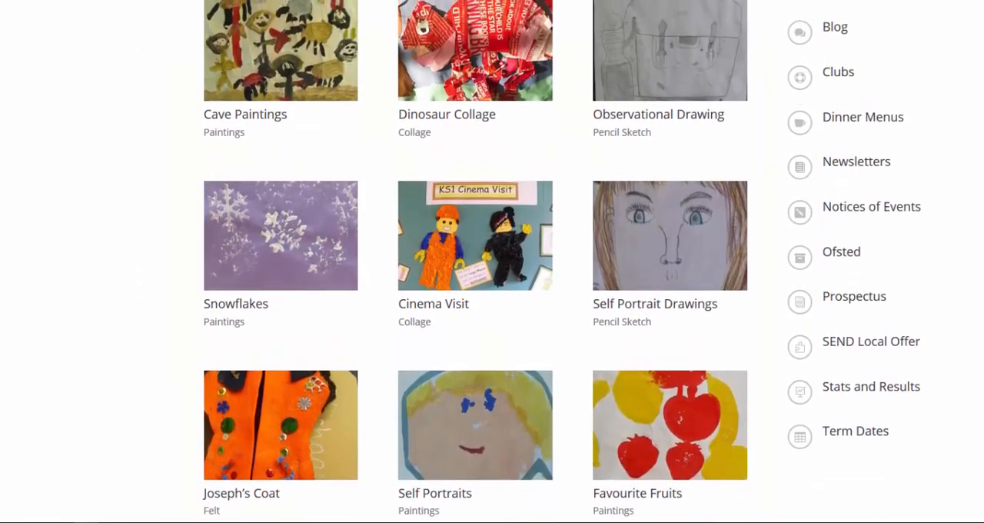
{"action": "mouse_move", "coordinate": [197, 1]}
{"action": "left_mouse_down"}
{"action": "mouse_move", "coordinate": [246, 11]}
{"action": "mouse_move", "coordinate": [370, 130]}
{"action": "left_mouse_up"}
{"action": "mouse_move", "coordinate": [387, 2]}
{"action": "left_mouse_down"}
{"action": "mouse_move", "coordinate": [554, 116]}
{"action": "mouse_move", "coordinate": [571, 146]}
{"action": "left_mouse_up"}
{"action": "mouse_move", "coordinate": [584, 1]}
{"action": "left_mouse_down"}
{"action": "mouse_move", "coordinate": [746, 91]}
{"action": "mouse_move", "coordinate": [768, 164]}
{"action": "left_mouse_up"}
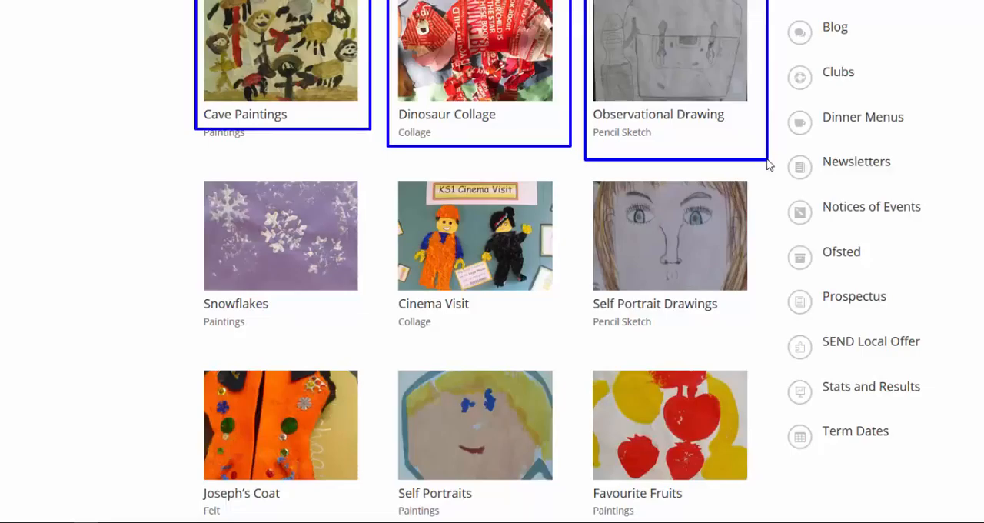
{"action": "key", "text": "Escape"}
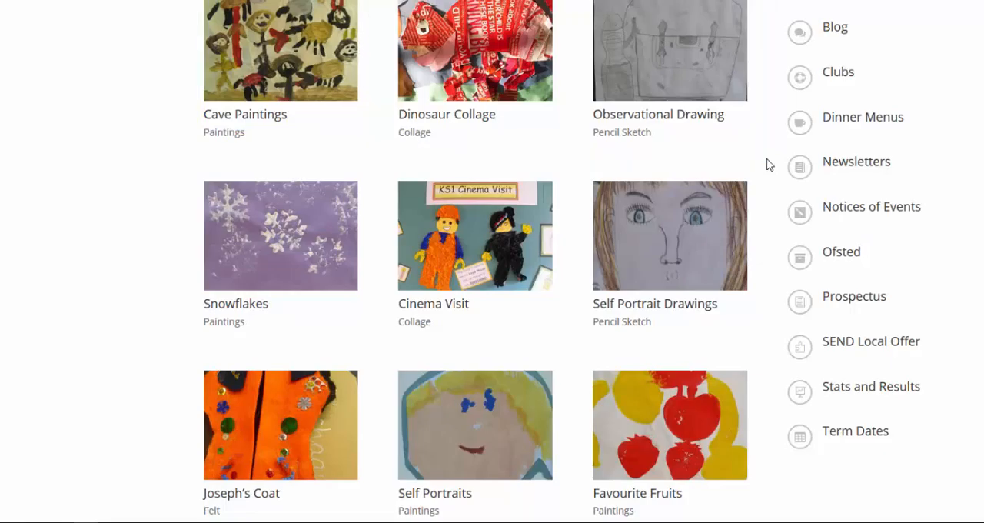
- Return to the home page, open the Spring Snow Slides project and examine its event text and gallery images
{"action": "scroll", "coordinate": [767, 162], "scroll_direction": "up", "scroll_amount": 3}
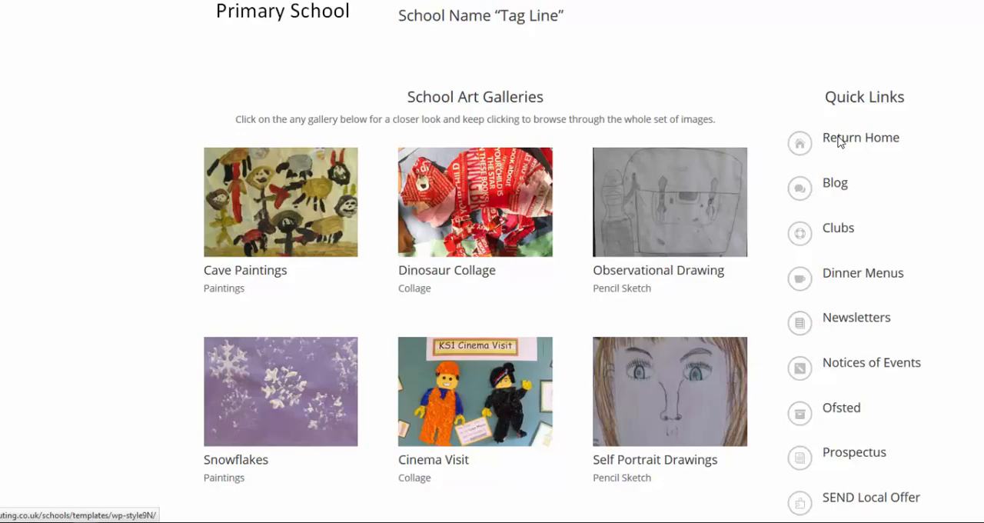
{"action": "left_click", "coordinate": [840, 140]}
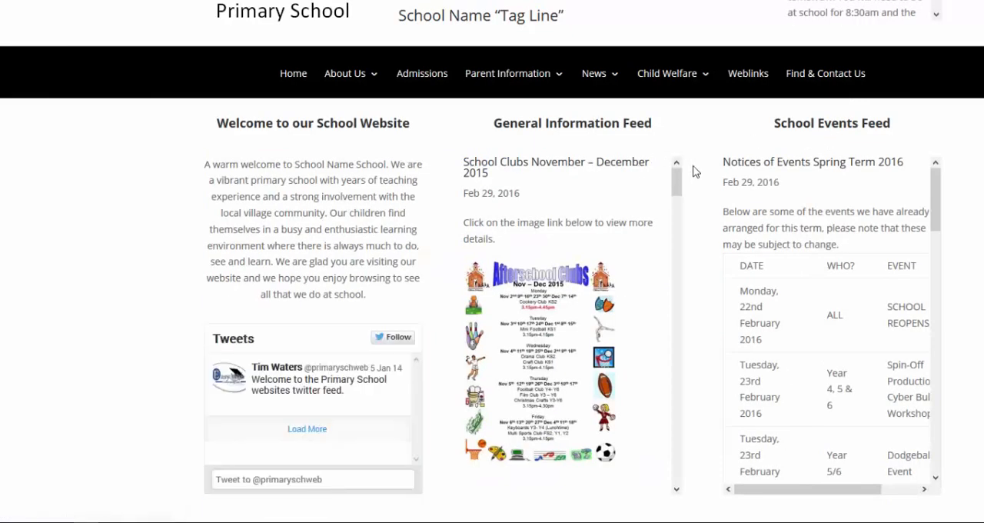
{"action": "scroll", "coordinate": [702, 175], "scroll_direction": "down", "scroll_amount": 7}
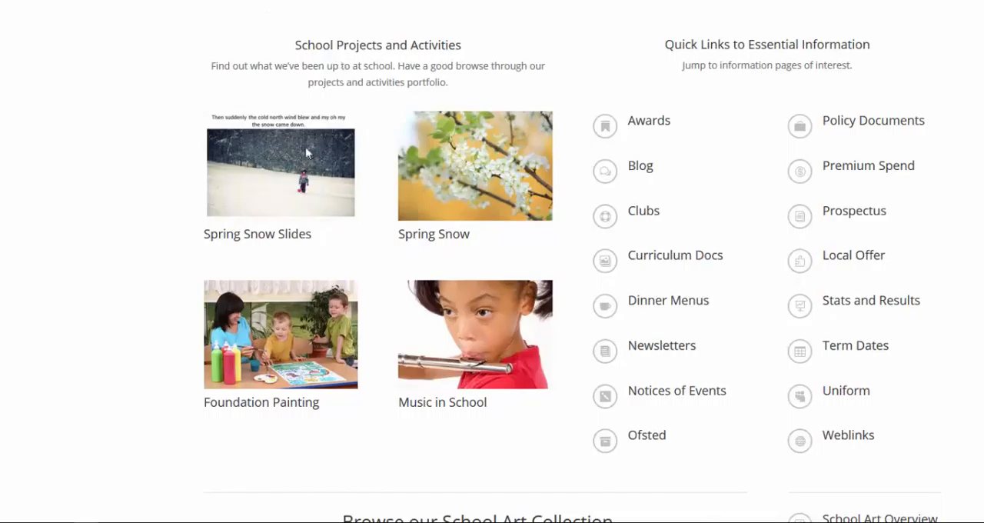
{"action": "left_click", "coordinate": [293, 177]}
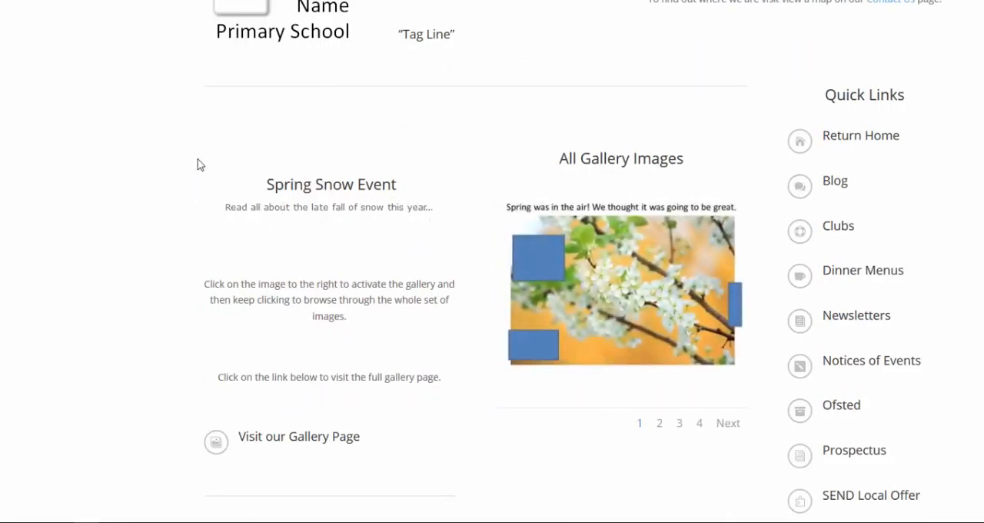
{"action": "left_click_drag", "start_coordinate": [198, 157], "coordinate": [460, 371]}
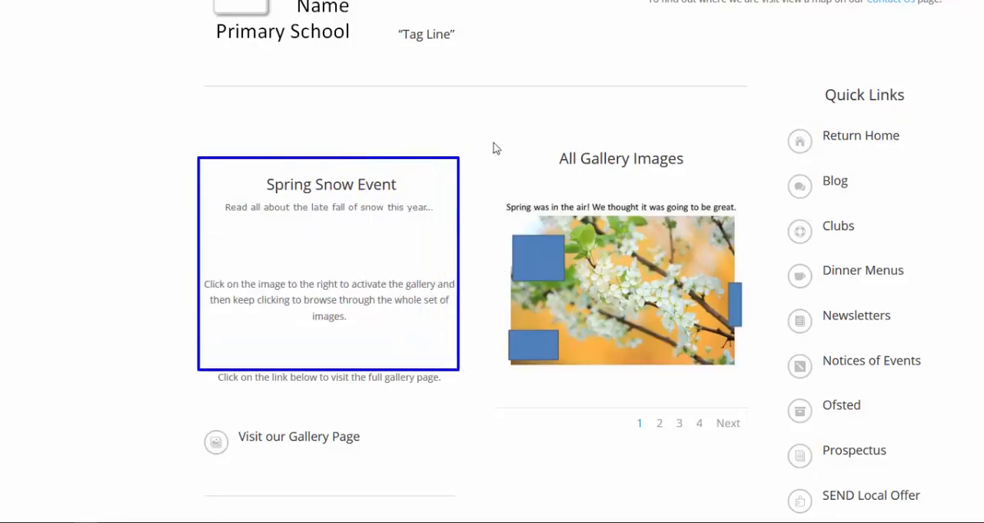
{"action": "left_click_drag", "start_coordinate": [492, 132], "coordinate": [758, 390]}
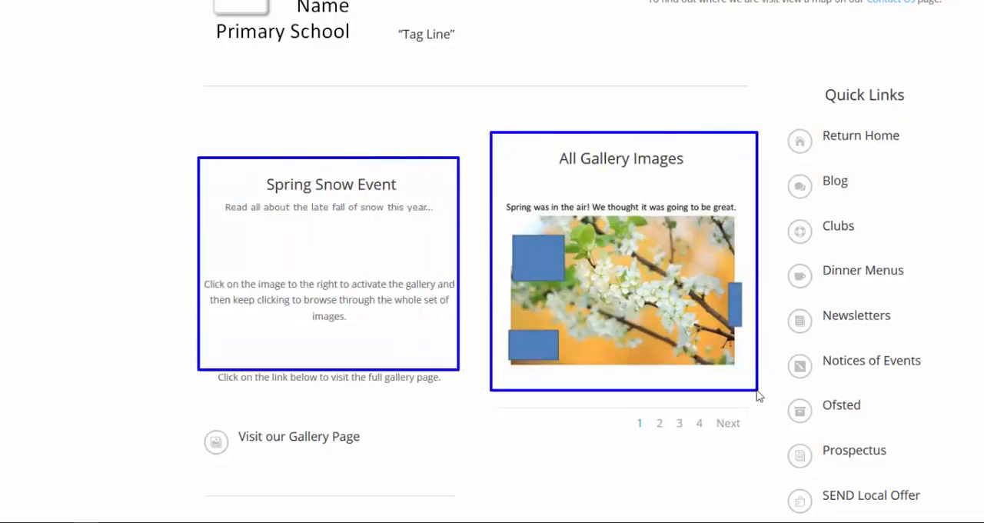
- Browse the Spring Snow slides in the enlarged image viewer and close it
{"action": "left_click", "coordinate": [674, 321]}
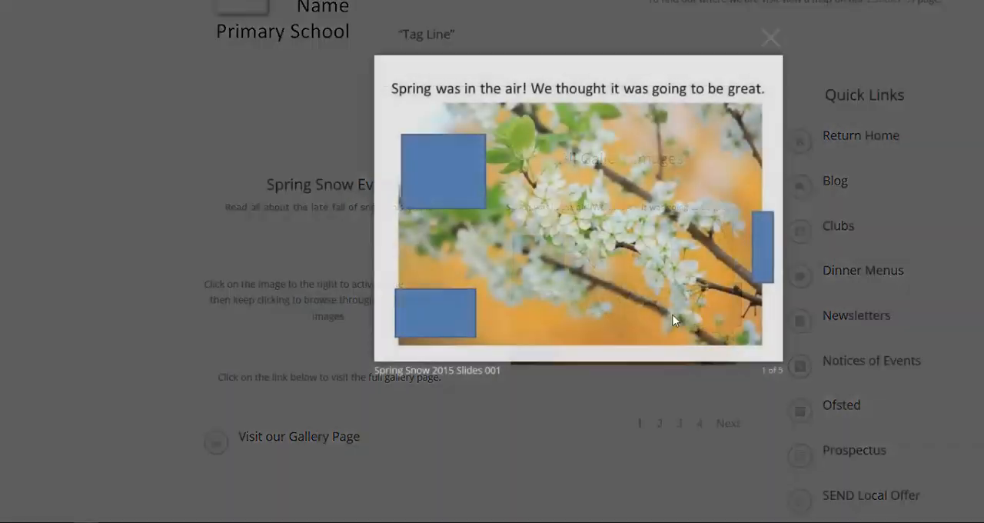
{"action": "left_click", "coordinate": [607, 279]}
{"action": "left_click", "coordinate": [607, 283]}
{"action": "left_click", "coordinate": [607, 283]}
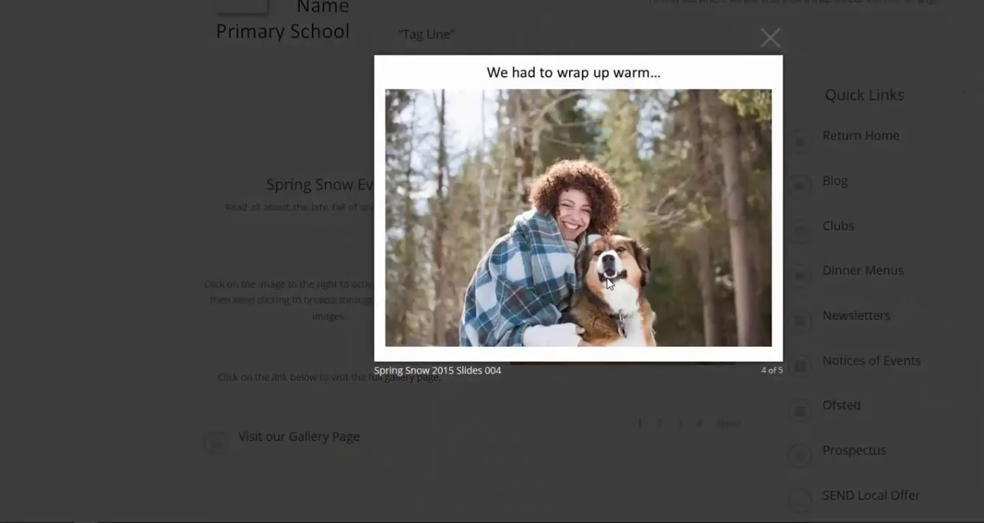
{"action": "left_click", "coordinate": [607, 283]}
{"action": "left_click", "coordinate": [770, 37]}
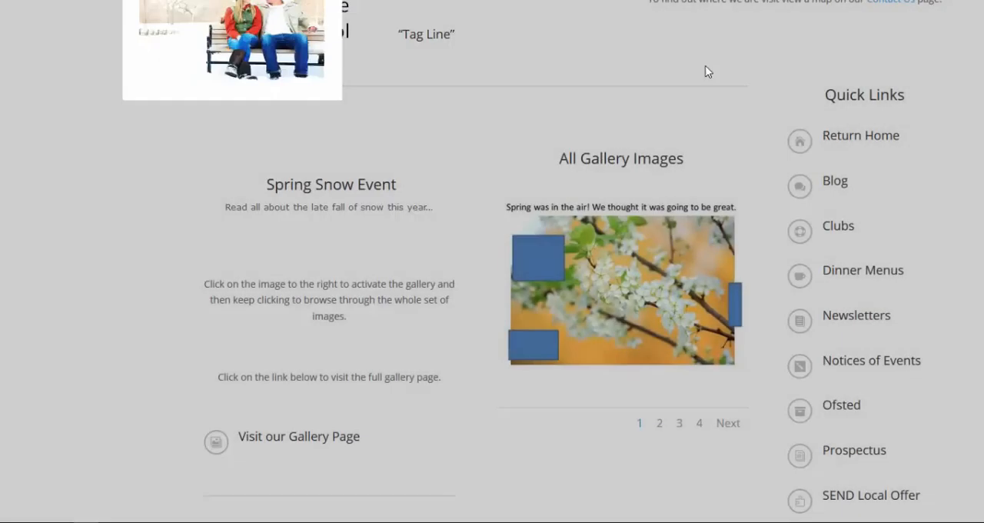
- Visit the gallery page from the Spring Snow event and examine its Special Events projects and their category labels
{"action": "left_click", "coordinate": [308, 440]}
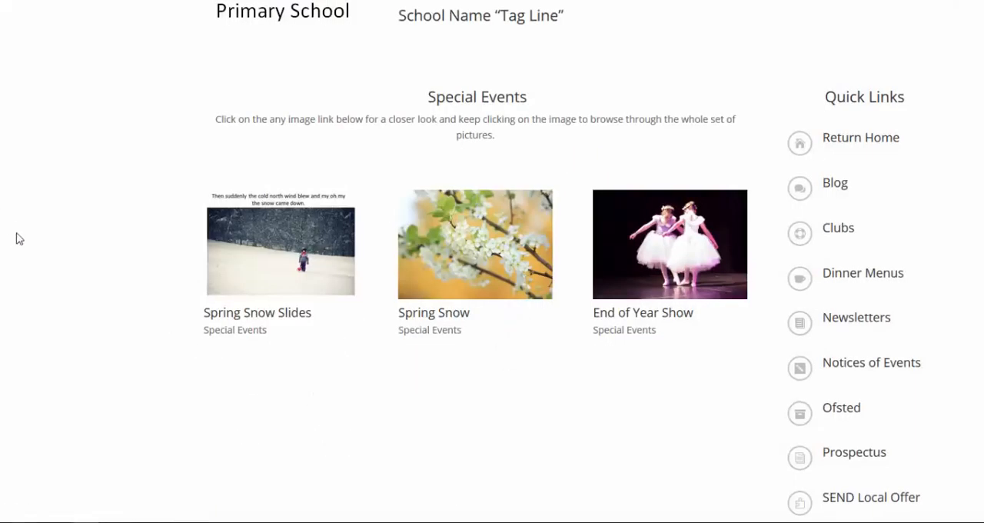
{"action": "left_click_drag", "start_coordinate": [190, 77], "coordinate": [765, 498]}
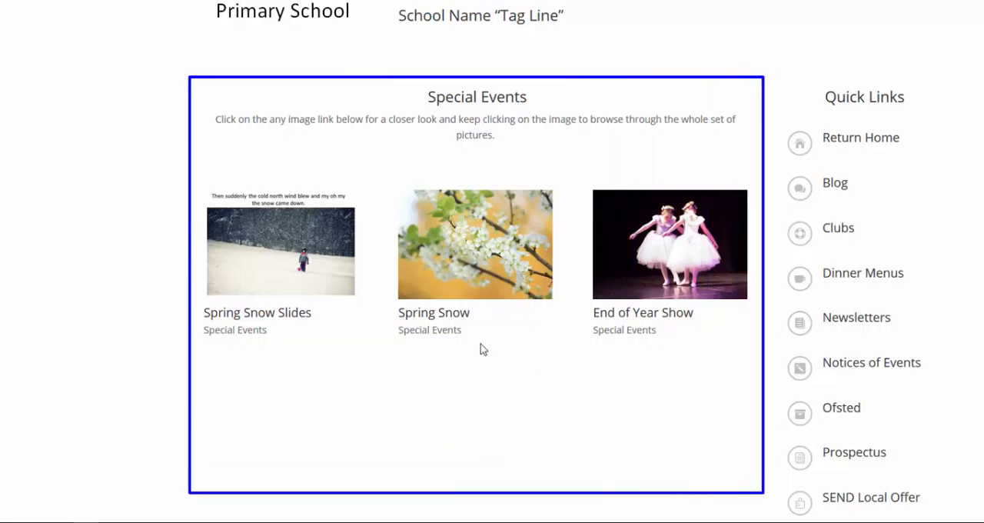
{"action": "key", "text": "Escape"}
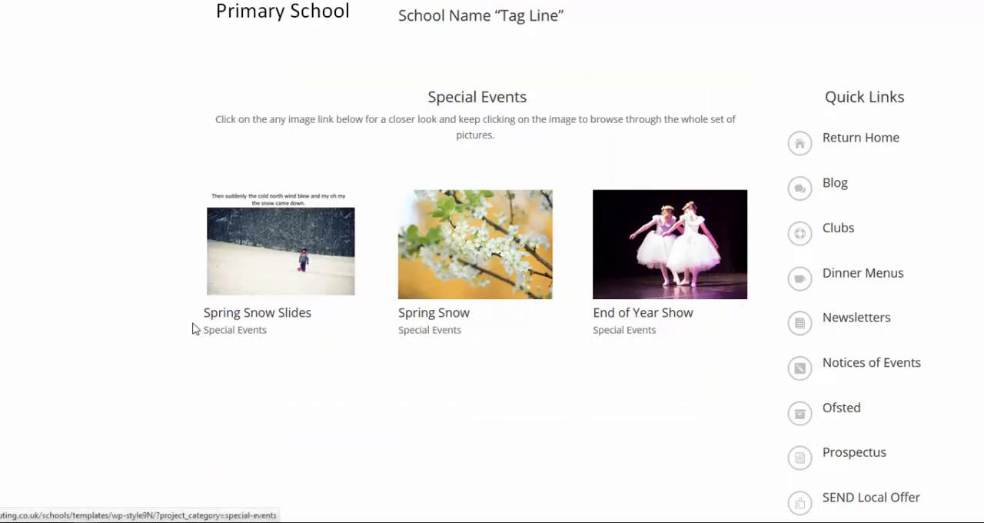
{"action": "left_click_drag", "start_coordinate": [191, 322], "coordinate": [272, 346]}
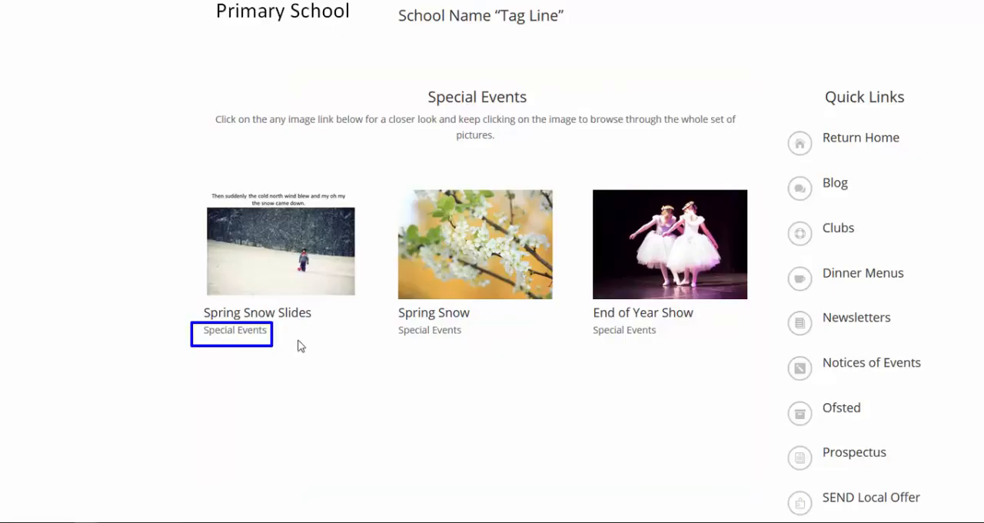
{"action": "key", "text": "Escape"}
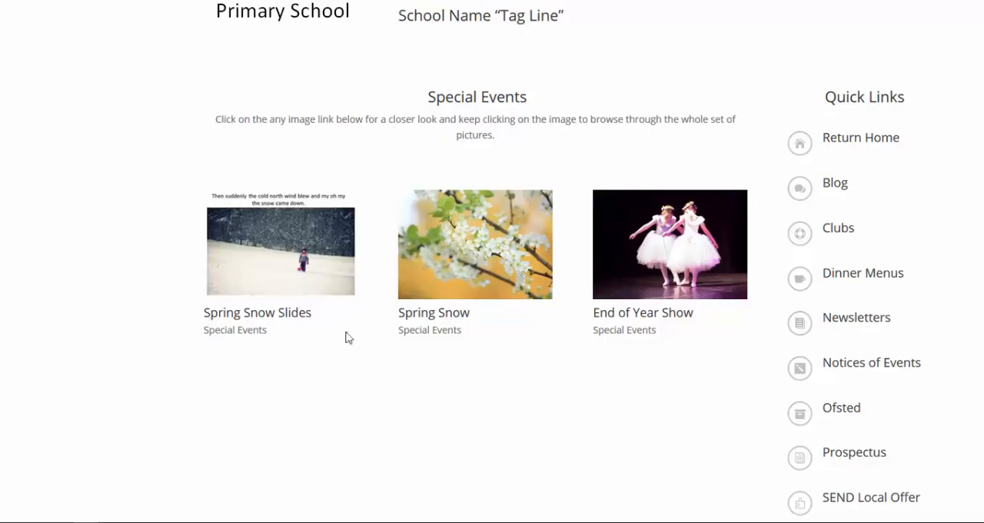
- Return to the home page and examine its information and events feeds, School Projects and Activities area and footer links
{"action": "left_click", "coordinate": [841, 148]}
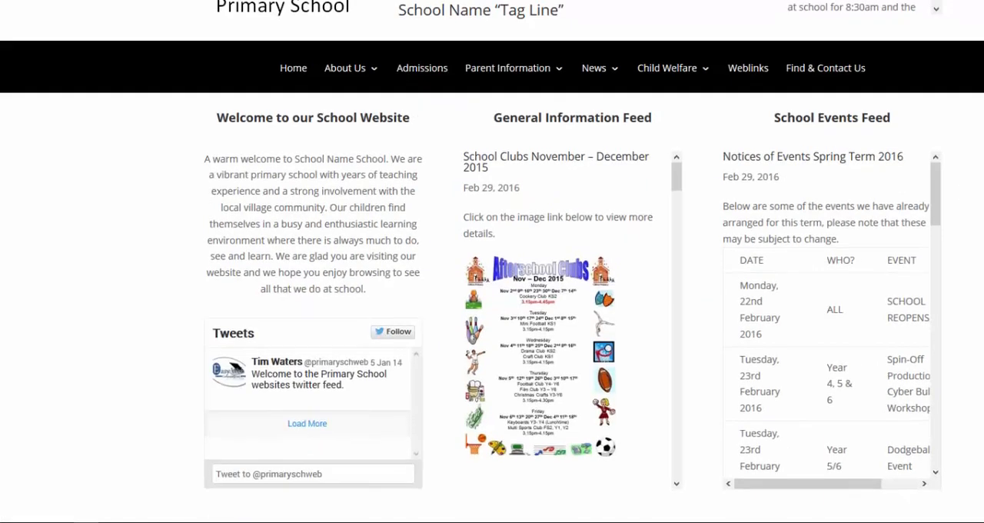
{"action": "scroll", "coordinate": [492, 262], "scroll_direction": "down", "scroll_amount": 3}
{"action": "scroll", "coordinate": [492, 262], "scroll_direction": "up", "scroll_amount": 2}
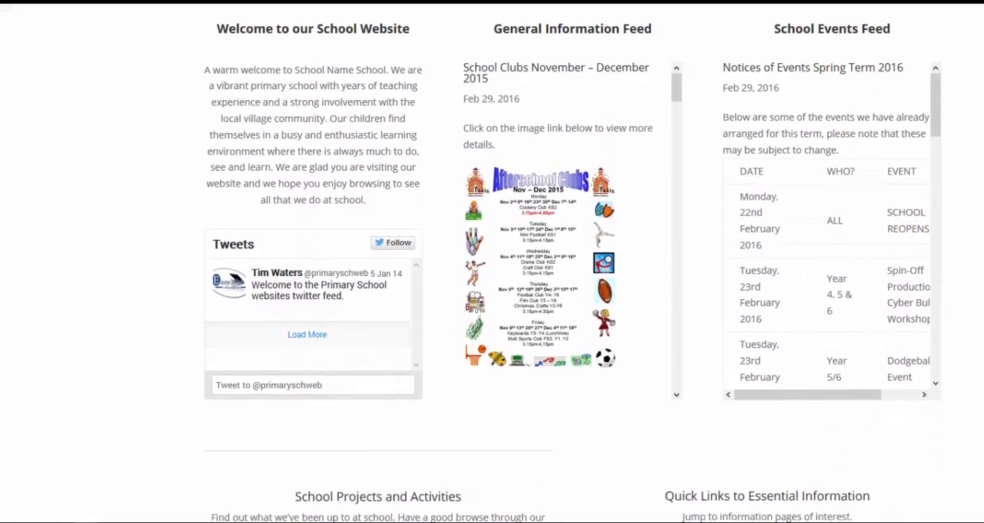
{"action": "scroll", "coordinate": [492, 261], "scroll_direction": "down", "scroll_amount": 4}
{"action": "scroll", "coordinate": [493, 261], "scroll_direction": "down", "scroll_amount": 1}
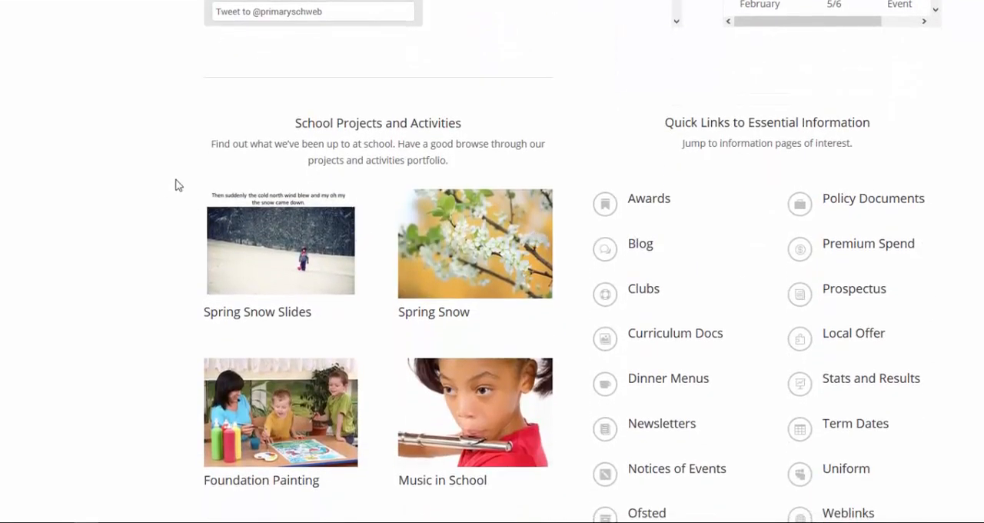
{"action": "left_click_drag", "start_coordinate": [460, 420], "coordinate": [558, 495]}
{"action": "scroll", "coordinate": [590, 451], "scroll_direction": "up", "scroll_amount": 5}
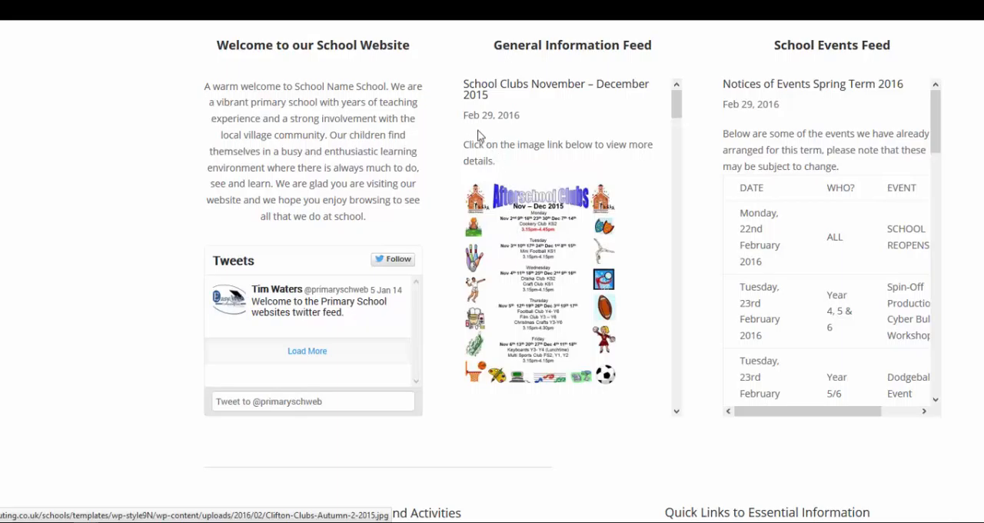
{"action": "left_click_drag", "start_coordinate": [456, 77], "coordinate": [661, 409]}
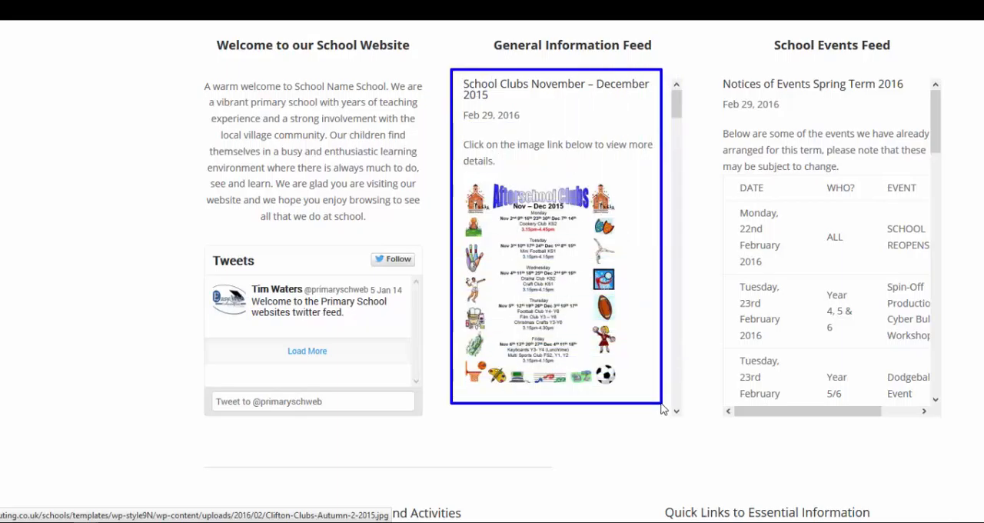
{"action": "scroll", "coordinate": [662, 409], "scroll_direction": "down", "scroll_amount": 10}
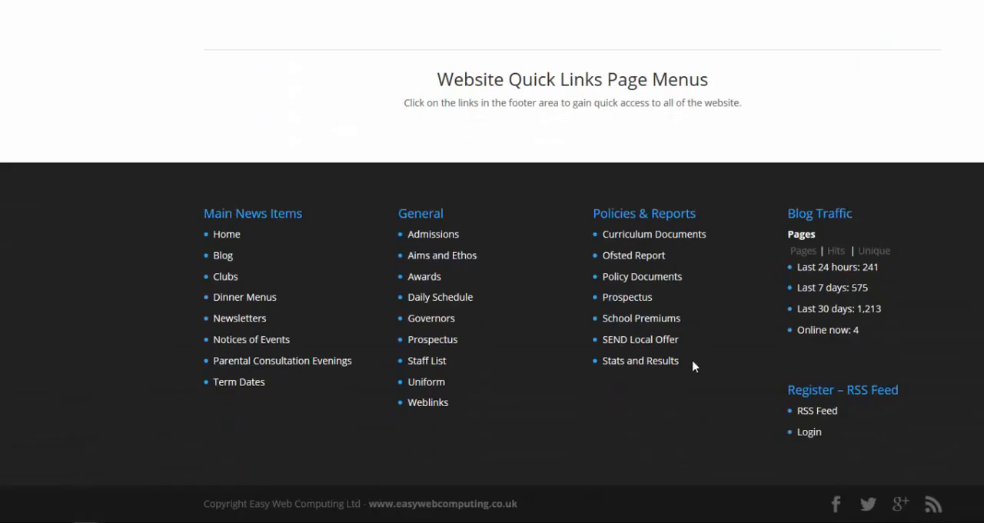
{"action": "scroll", "coordinate": [692, 366], "scroll_direction": "up", "scroll_amount": 1}
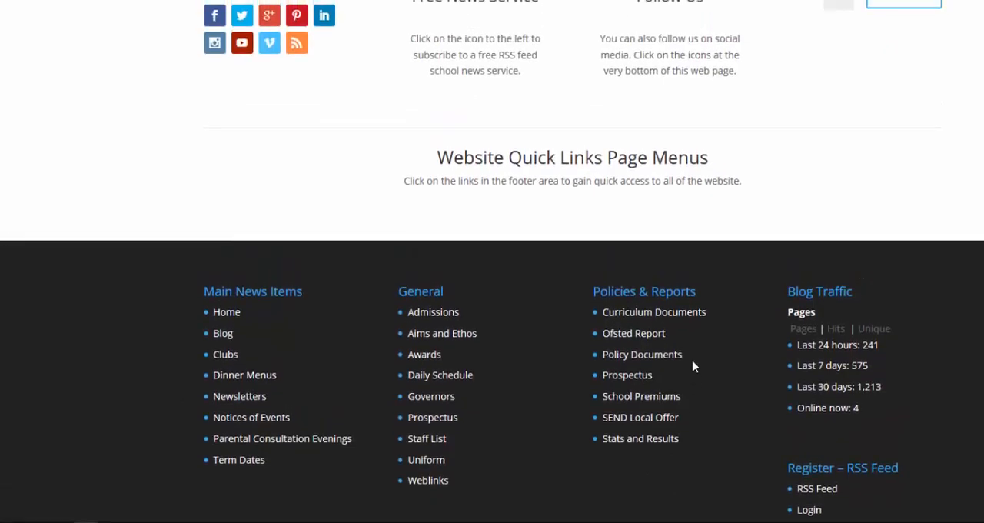
{"action": "scroll", "coordinate": [693, 366], "scroll_direction": "up", "scroll_amount": 2}
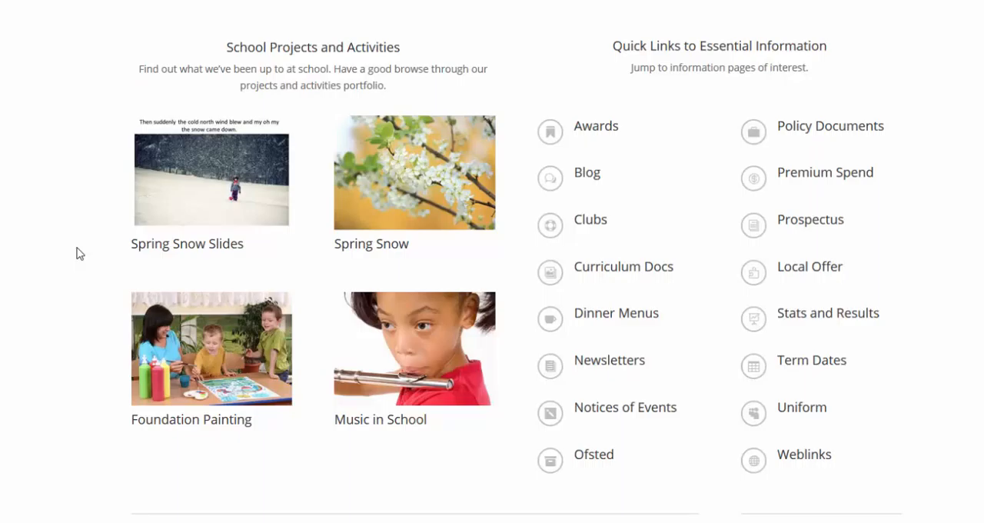
{"action": "scroll", "coordinate": [77, 254], "scroll_direction": "up", "scroll_amount": 10}
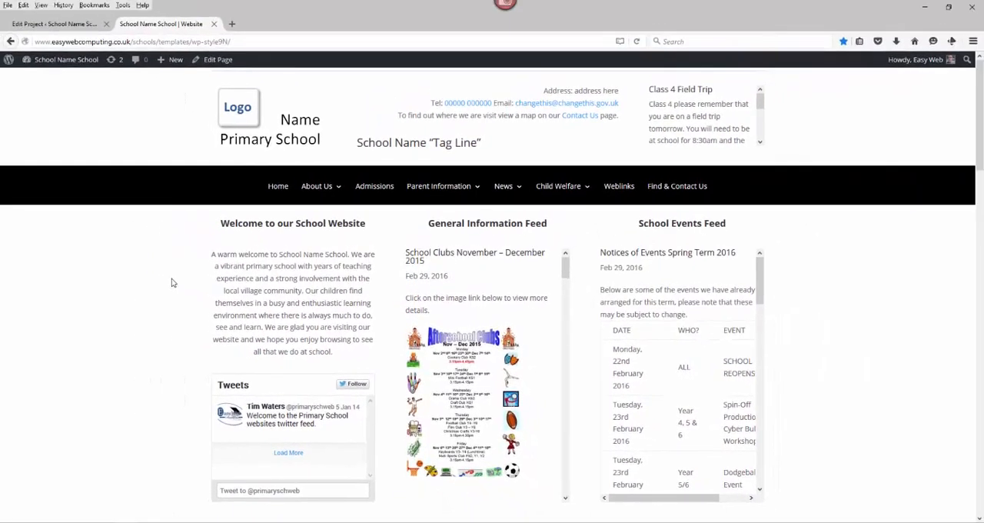
- Open the Aims and Ethos page of the school website and examine the two entries in its feed
{"action": "mouse_move", "coordinate": [331, 188]}
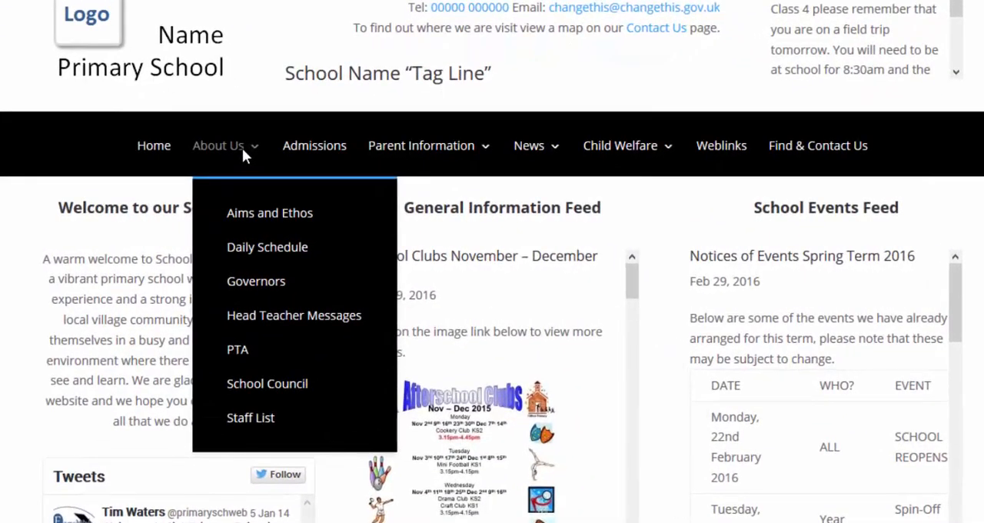
{"action": "left_click", "coordinate": [236, 214]}
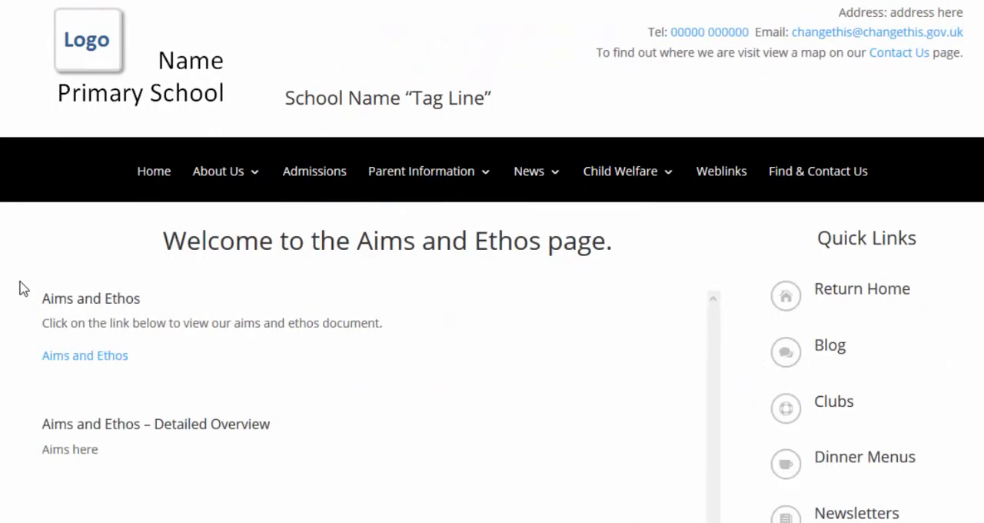
{"action": "mouse_move", "coordinate": [19, 279]}
{"action": "left_mouse_down"}
{"action": "mouse_move", "coordinate": [361, 352]}
{"action": "mouse_move", "coordinate": [396, 376]}
{"action": "left_mouse_up"}
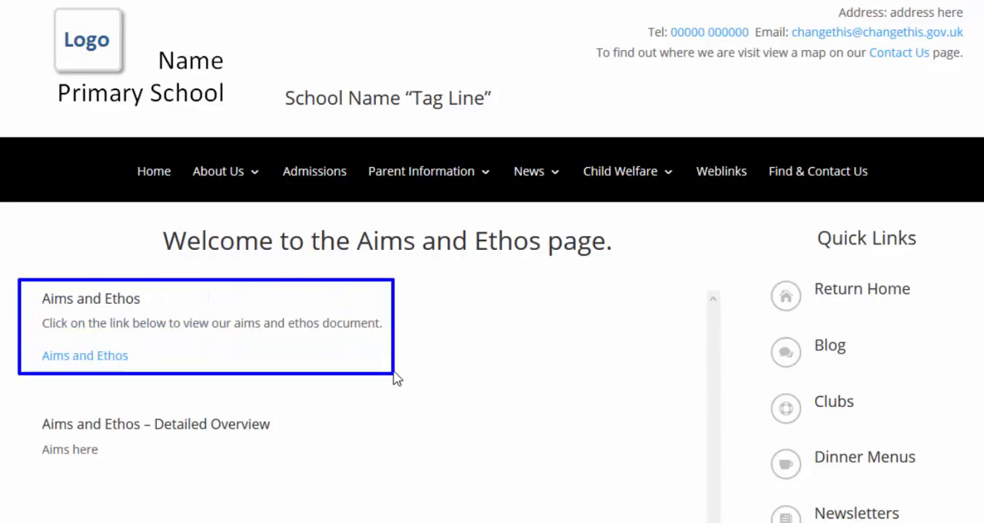
{"action": "left_click_drag", "start_coordinate": [13, 399], "coordinate": [309, 474]}
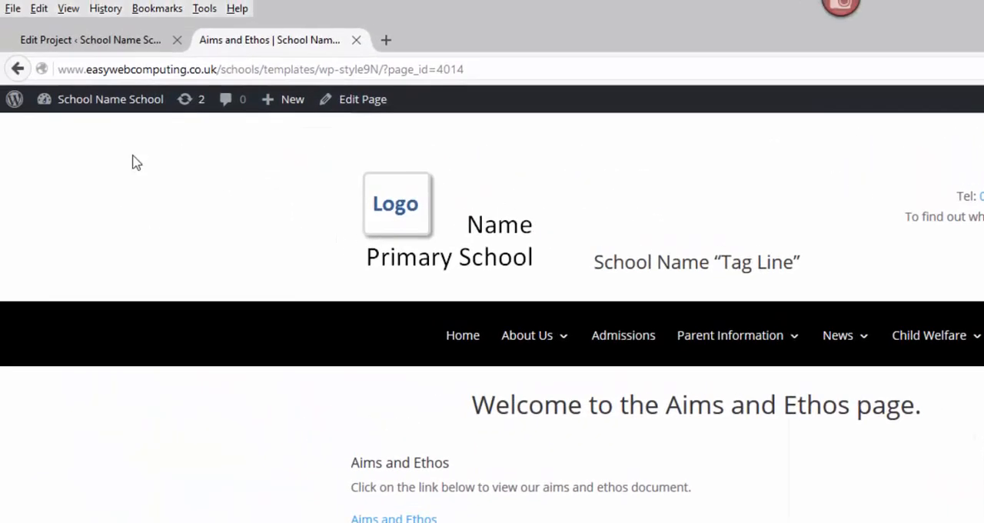
- Switch to the WordPress admin, list all posts and filter them by the Aims and Ethos category
{"action": "left_click", "coordinate": [89, 43]}
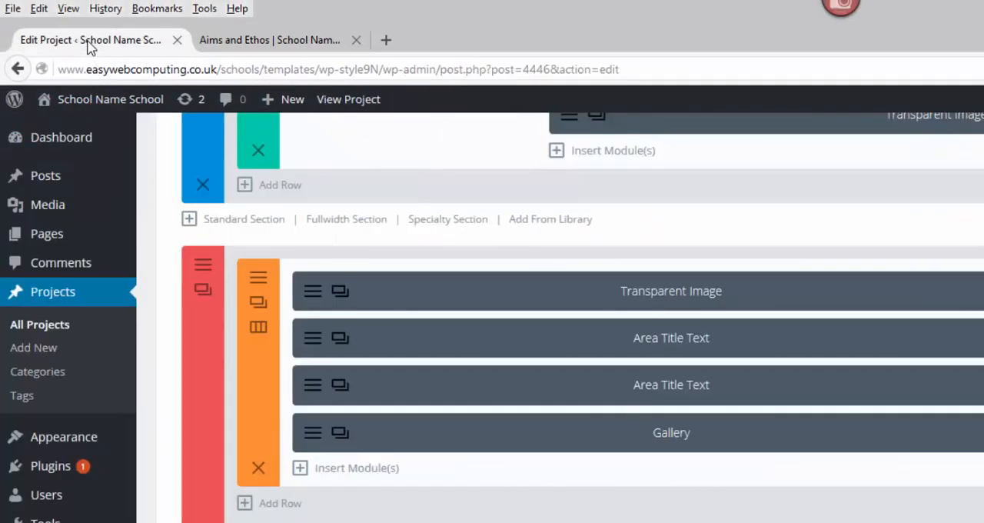
{"action": "mouse_move", "coordinate": [38, 176]}
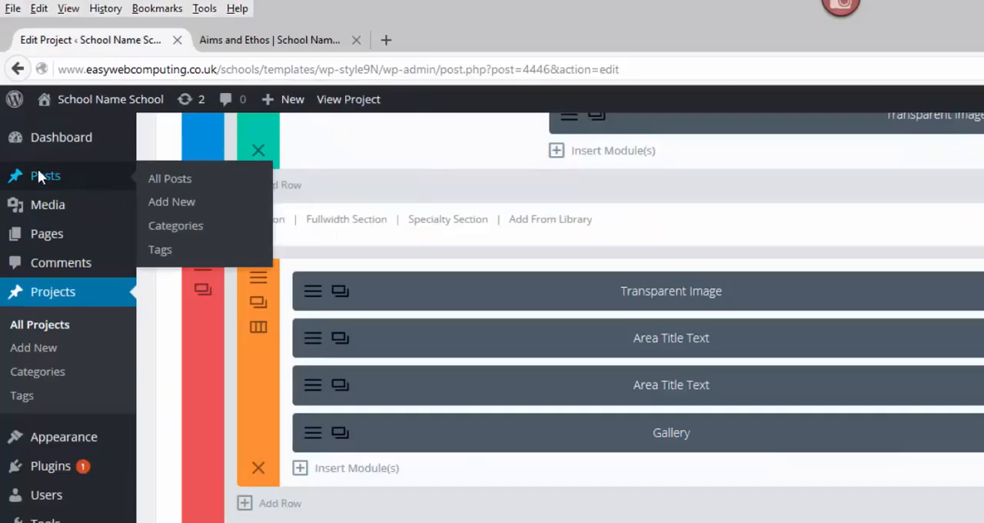
{"action": "left_click", "coordinate": [161, 177]}
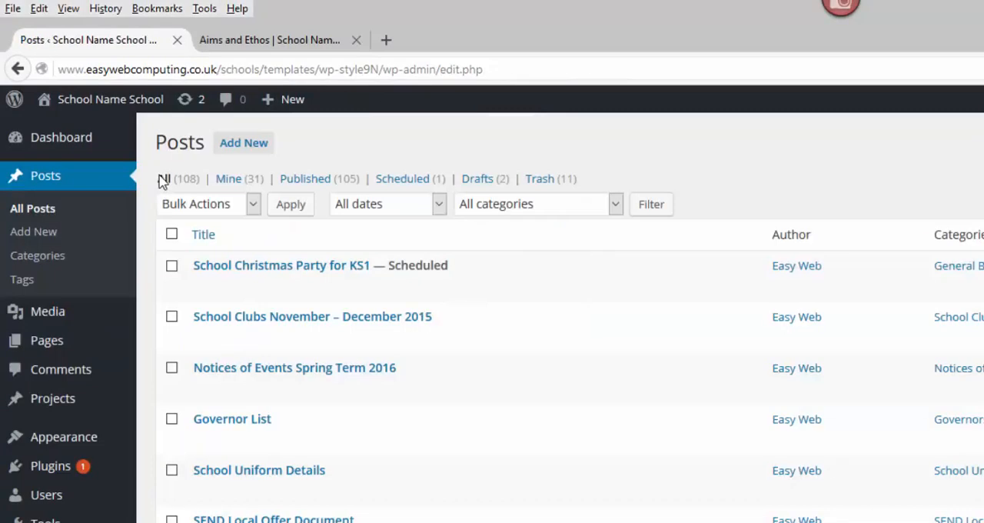
{"action": "left_click", "coordinate": [616, 204]}
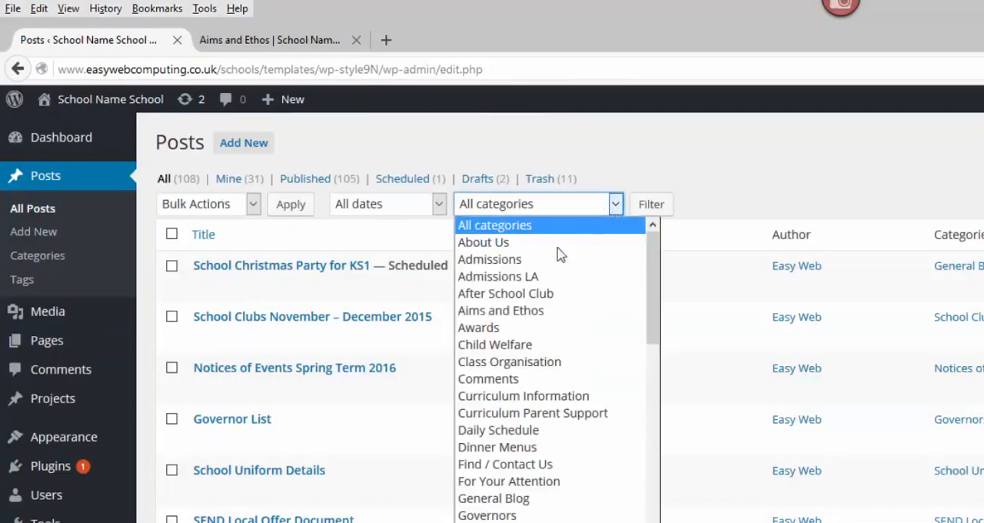
{"action": "left_click", "coordinate": [531, 310]}
{"action": "left_click", "coordinate": [646, 206]}
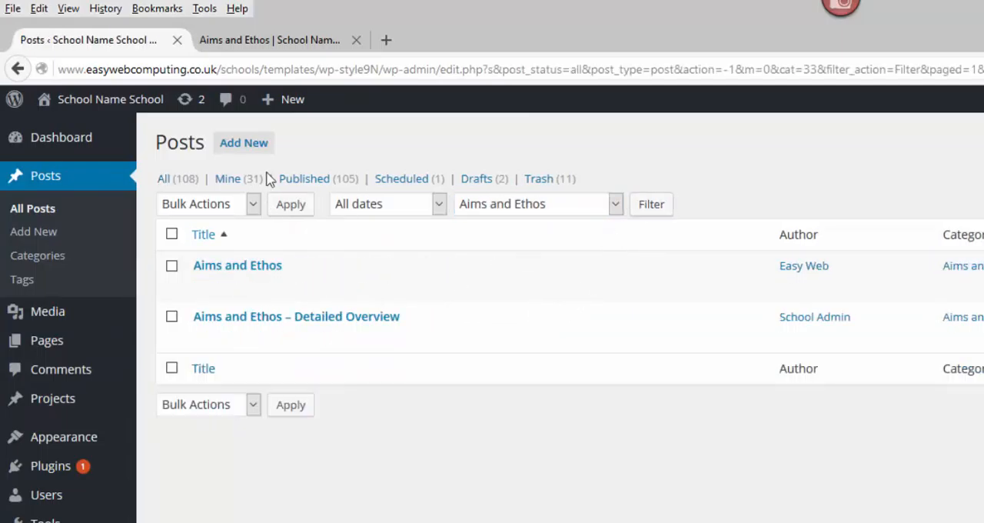
- Compare the filtered posts with the entries shown on the public Aims and Ethos page, returning to the posts list
{"action": "left_click", "coordinate": [275, 41]}
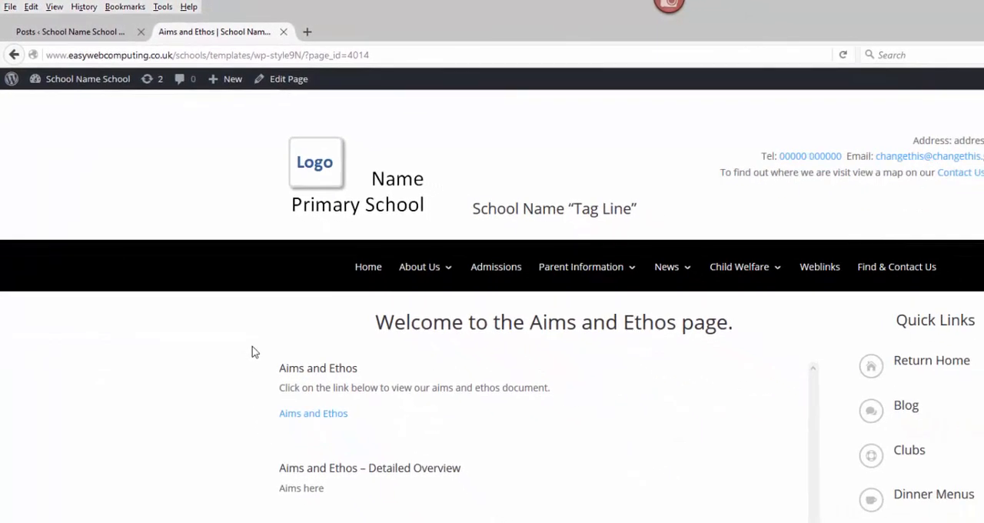
{"action": "left_click_drag", "start_coordinate": [269, 355], "coordinate": [564, 520]}
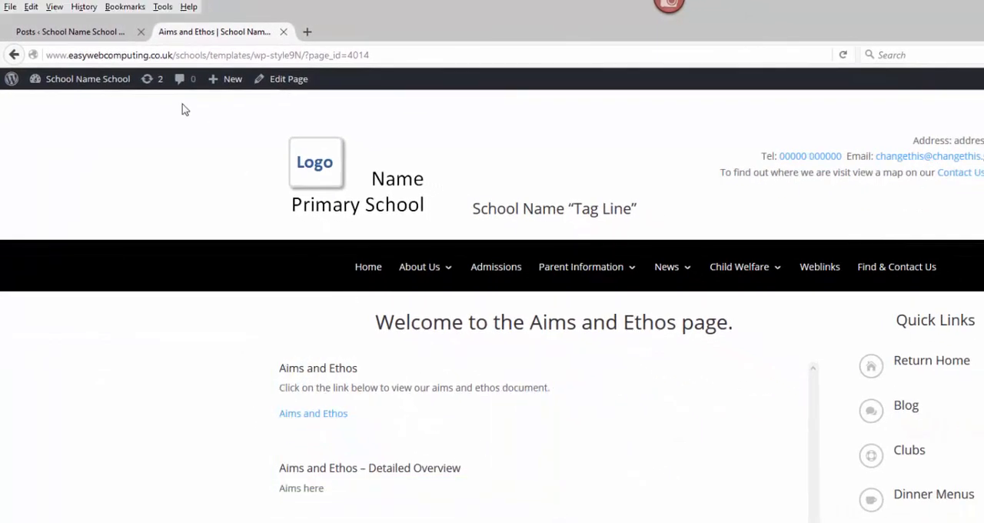
{"action": "left_click", "coordinate": [101, 37]}
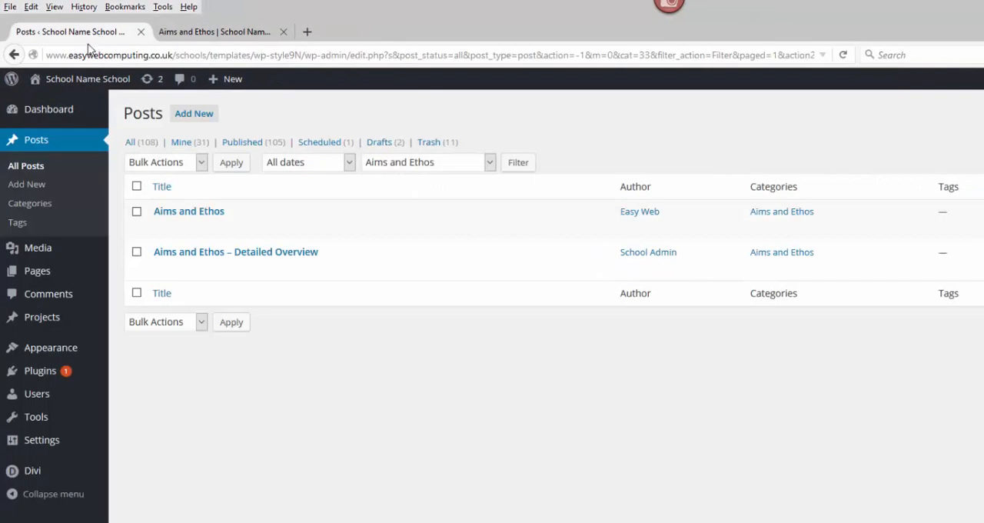
- Edit the Aims and Ethos post, search the media library for "icon" and insert icon-PDF-small.png in front of the document link
{"action": "left_click", "coordinate": [187, 212]}
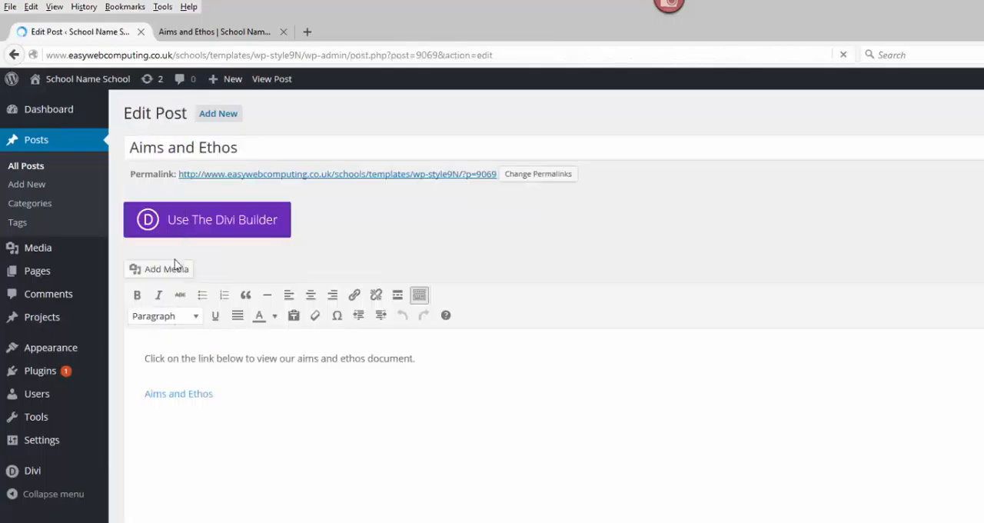
{"action": "left_click", "coordinate": [144, 395]}
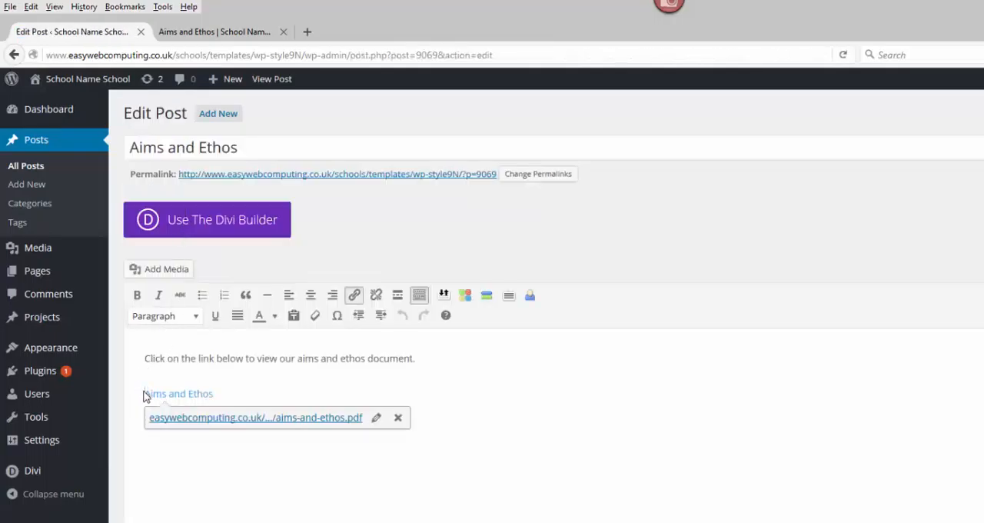
{"action": "left_click", "coordinate": [163, 269]}
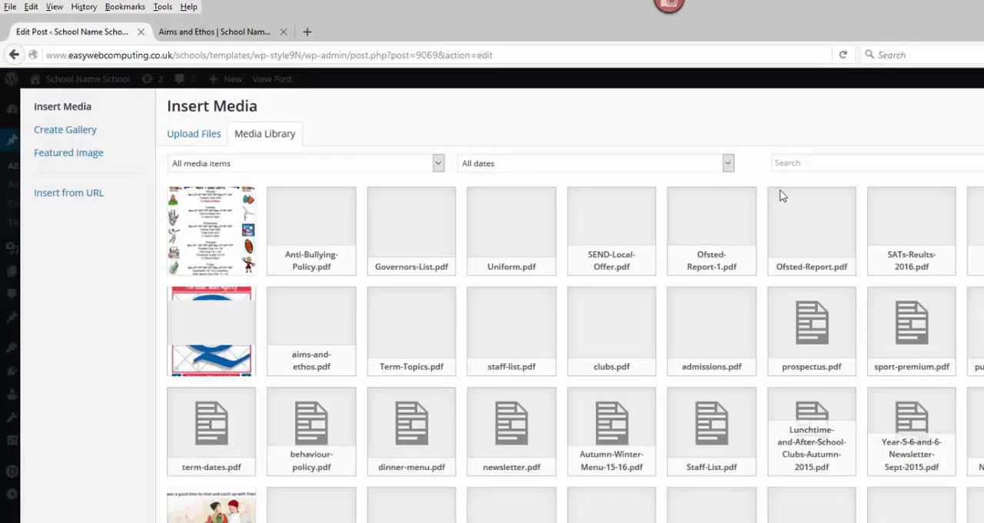
{"action": "left_click", "coordinate": [796, 167]}
{"action": "type", "text": "icon"}
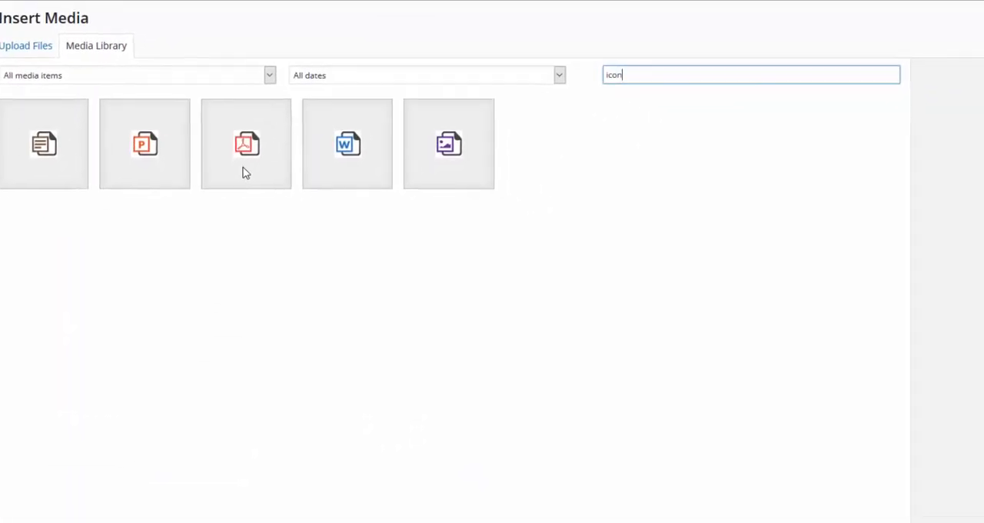
{"action": "left_click", "coordinate": [243, 173]}
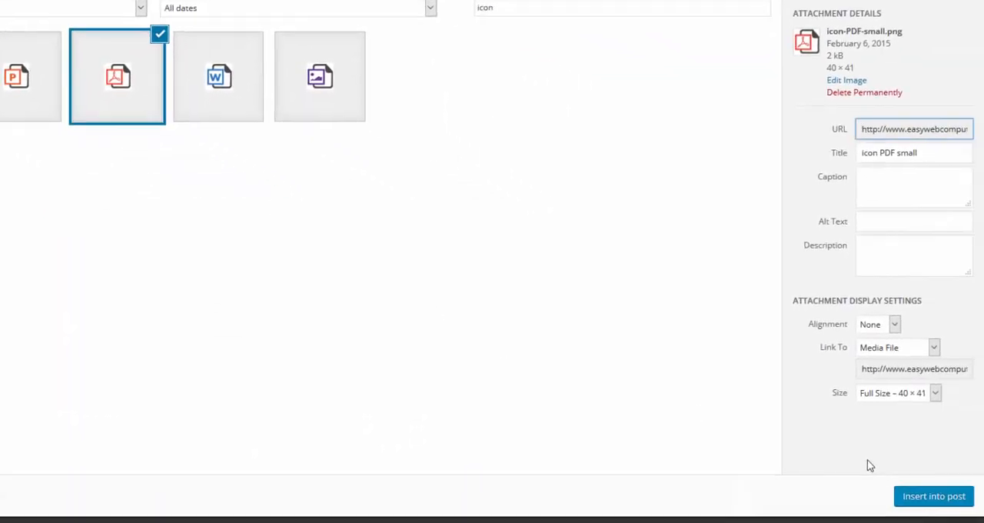
{"action": "left_click", "coordinate": [905, 492]}
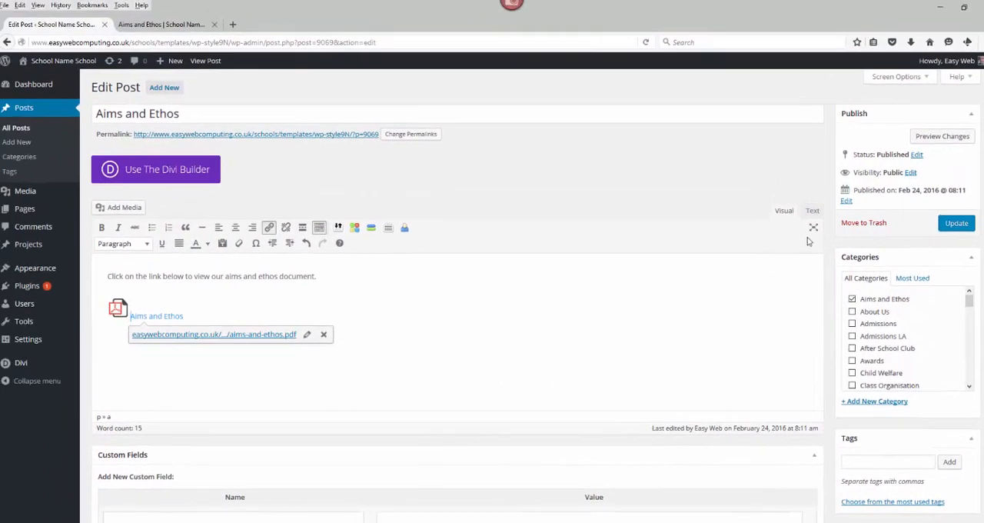
- Update the Aims and Ethos post and check its first entry on the public page
{"action": "left_click", "coordinate": [956, 207]}
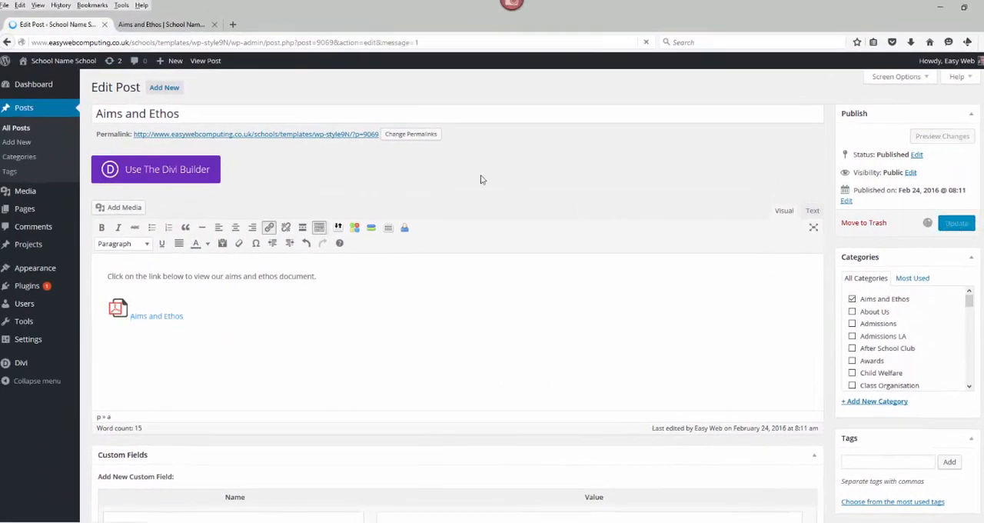
{"action": "left_click", "coordinate": [151, 26]}
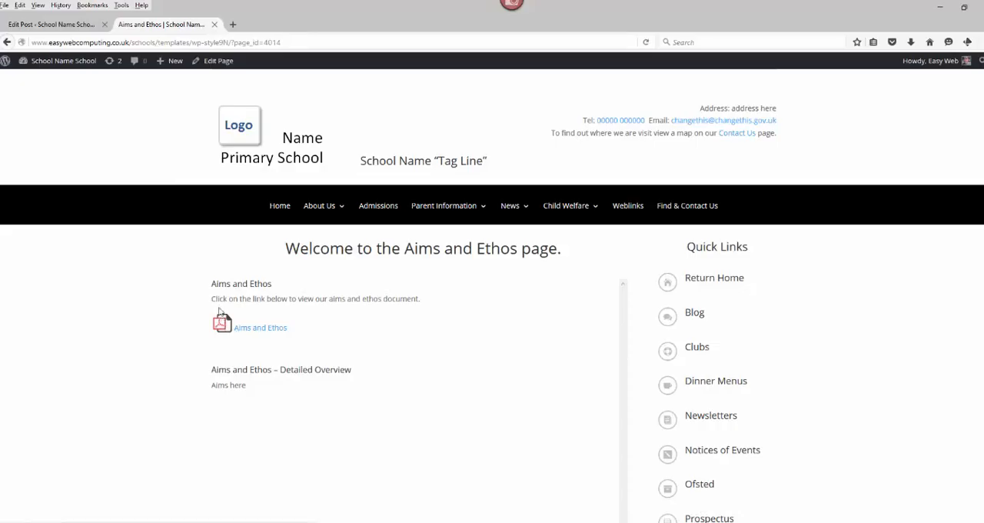
{"action": "left_click_drag", "start_coordinate": [206, 275], "coordinate": [434, 346]}
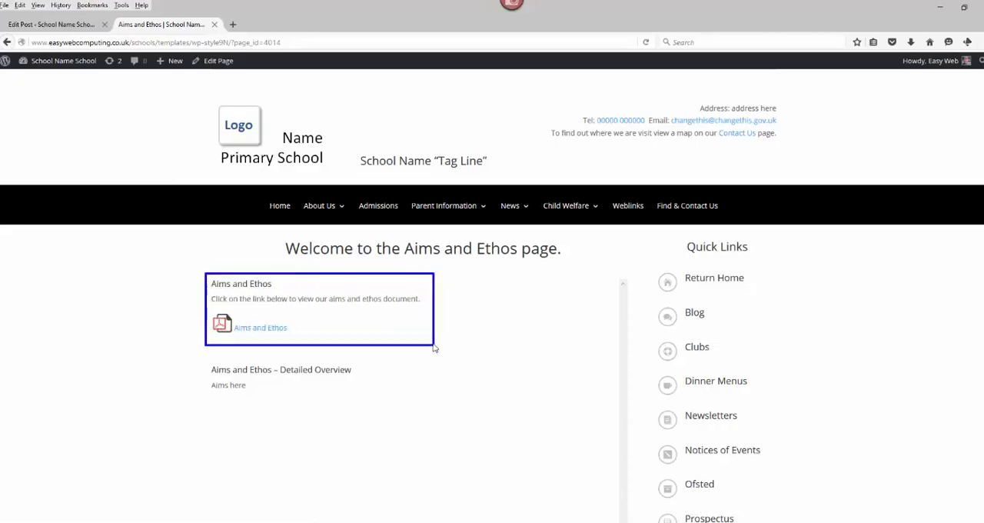
- Check the category assigned to the Aims and Ethos post against the entries on the public Aims and Ethos page
{"action": "left_click", "coordinate": [62, 29]}
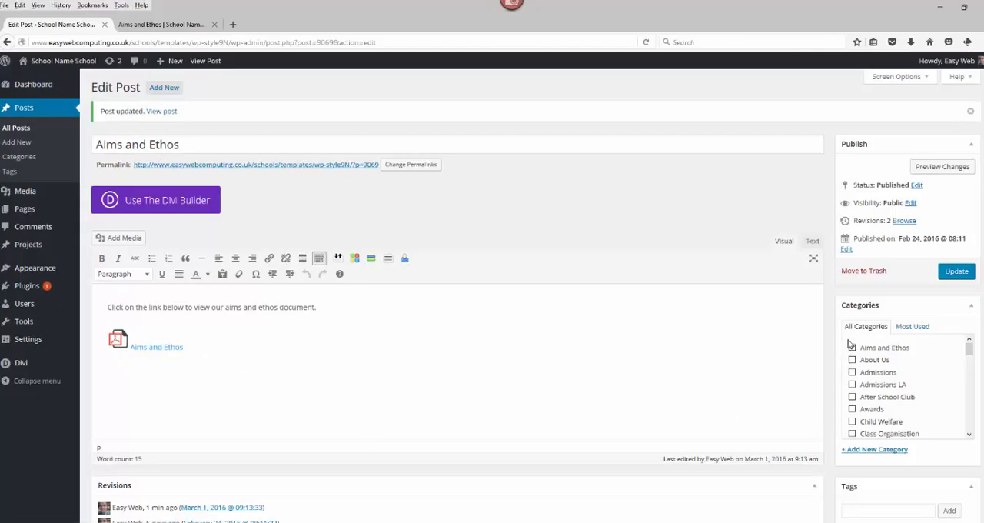
{"action": "left_click_drag", "start_coordinate": [847, 339], "coordinate": [914, 360]}
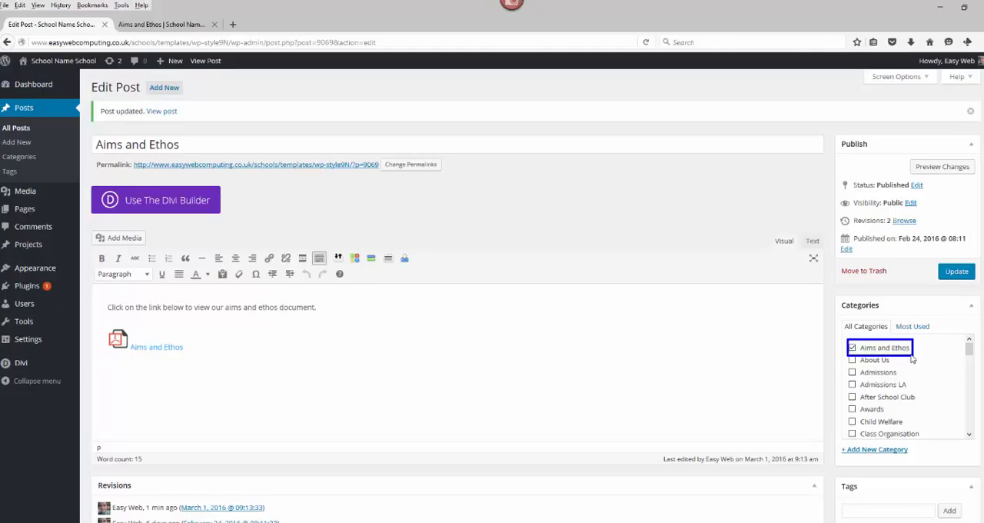
{"action": "left_click", "coordinate": [192, 24]}
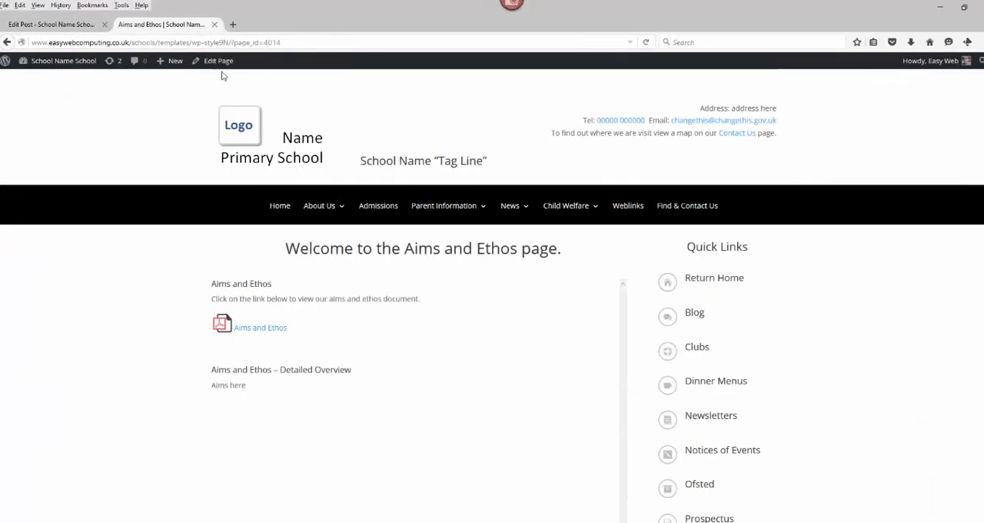
{"action": "mouse_move", "coordinate": [216, 261]}
{"action": "left_mouse_down"}
{"action": "mouse_move", "coordinate": [506, 300]}
{"action": "mouse_move", "coordinate": [530, 301]}
{"action": "mouse_move", "coordinate": [524, 285]}
{"action": "left_mouse_up"}
{"action": "left_click_drag", "start_coordinate": [203, 285], "coordinate": [205, 498]}
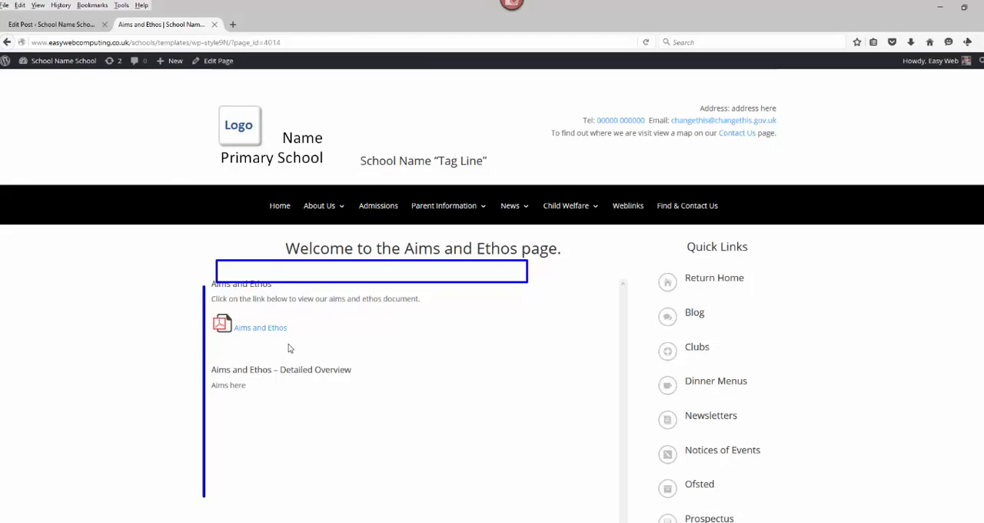
- Open the school website's home page and examine the School Projects and Activities and School Art Collection sections
{"action": "left_click", "coordinate": [273, 208]}
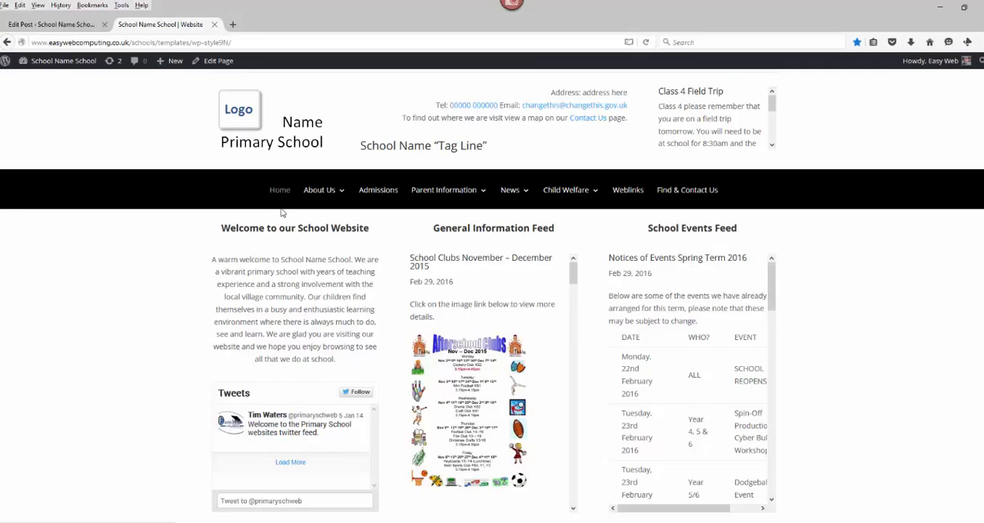
{"action": "scroll", "coordinate": [158, 306], "scroll_direction": "down", "scroll_amount": 5}
{"action": "scroll", "coordinate": [159, 307], "scroll_direction": "down", "scroll_amount": 5}
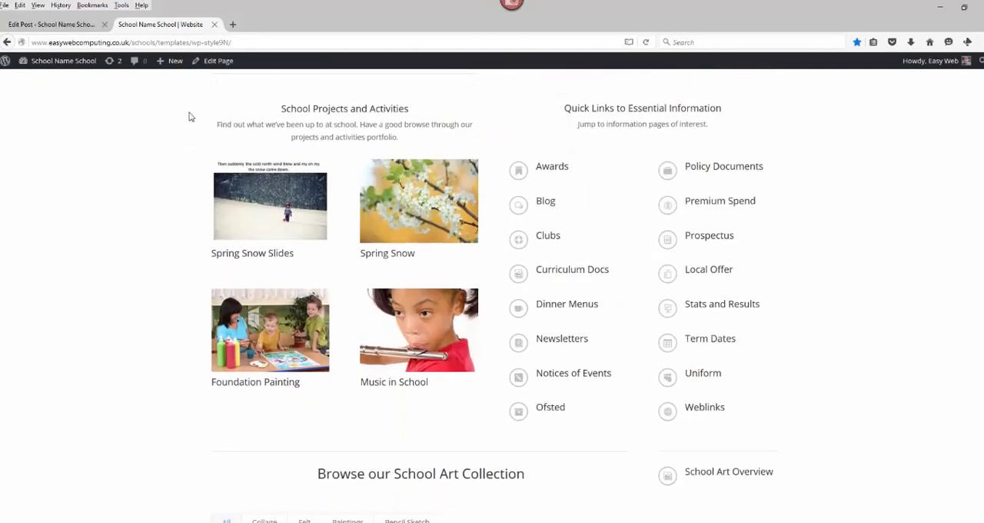
{"action": "mouse_move", "coordinate": [191, 101]}
{"action": "left_mouse_down"}
{"action": "mouse_move", "coordinate": [330, 220]}
{"action": "mouse_move", "coordinate": [517, 412]}
{"action": "left_mouse_up"}
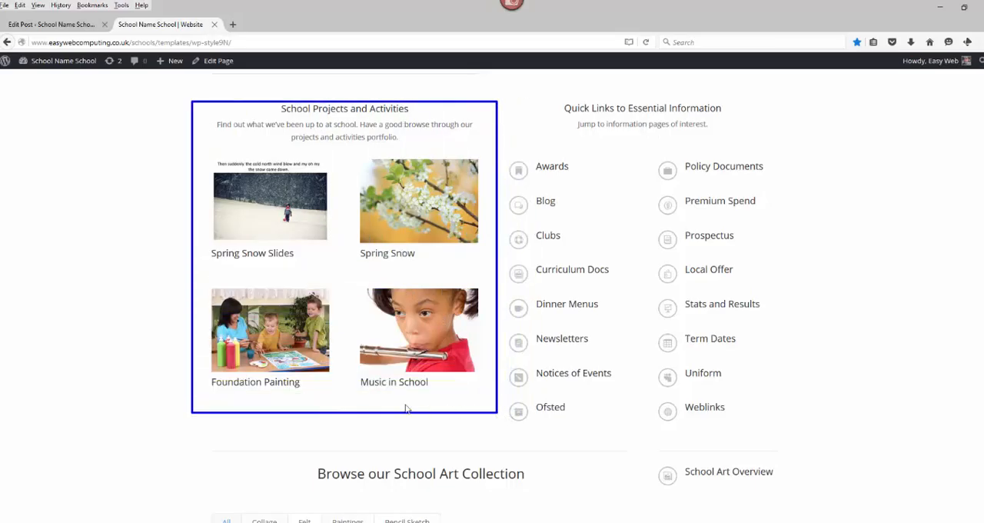
{"action": "scroll", "coordinate": [283, 411], "scroll_direction": "down", "scroll_amount": 6}
{"action": "mouse_move", "coordinate": [196, 202]}
{"action": "left_mouse_down"}
{"action": "mouse_move", "coordinate": [778, 415]}
{"action": "mouse_move", "coordinate": [797, 410]}
{"action": "mouse_move", "coordinate": [792, 433]}
{"action": "left_mouse_up"}
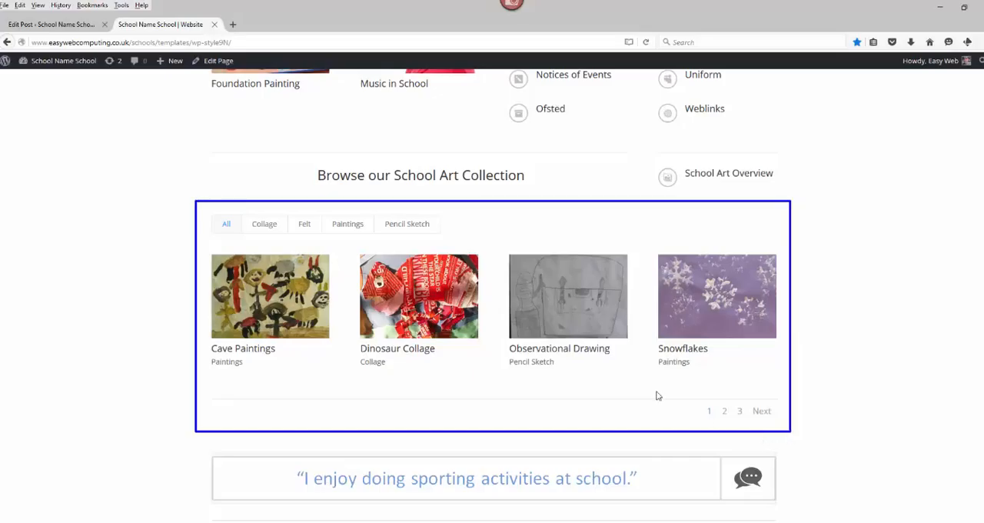